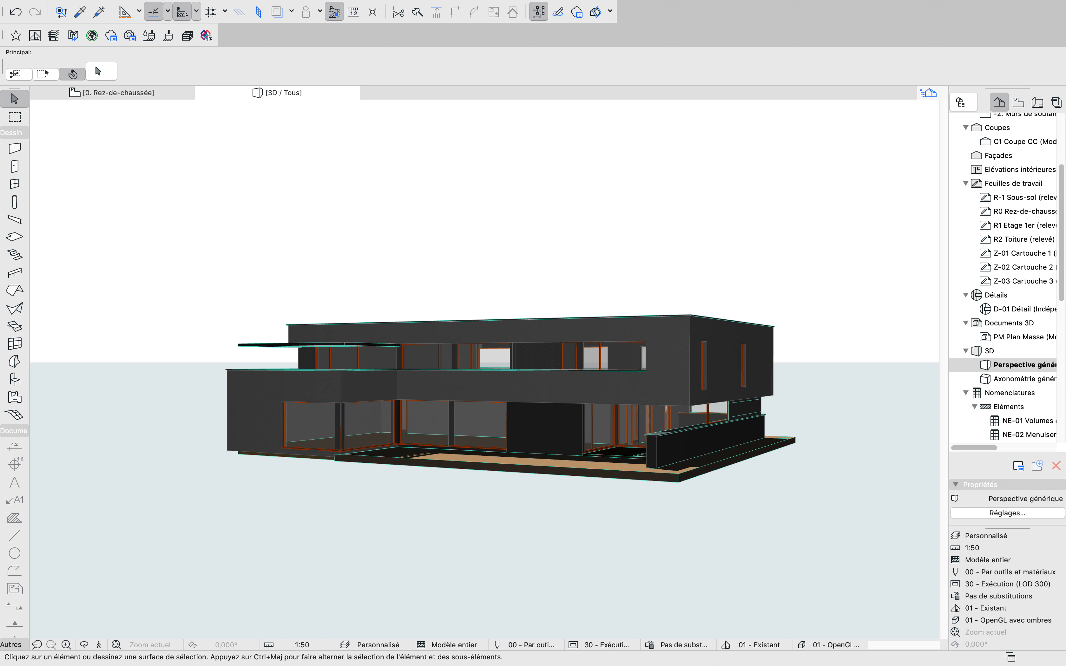
Step: Switch from the Archicad model to the same house in Twinmotion
mouse_move(709, 645)
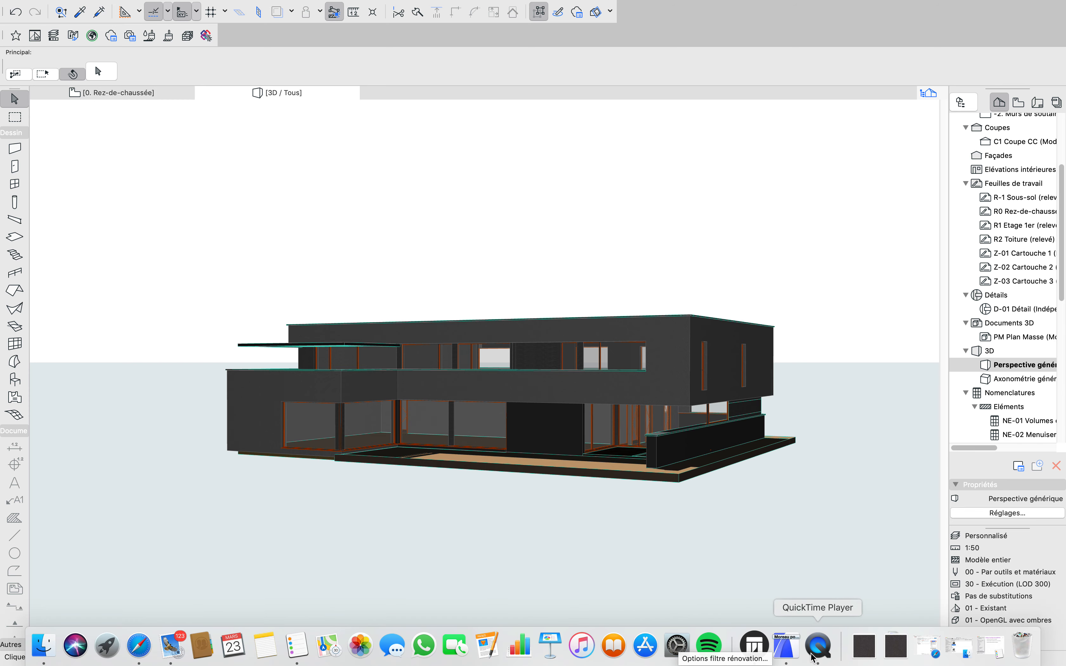
left_click(760, 648)
key("s")
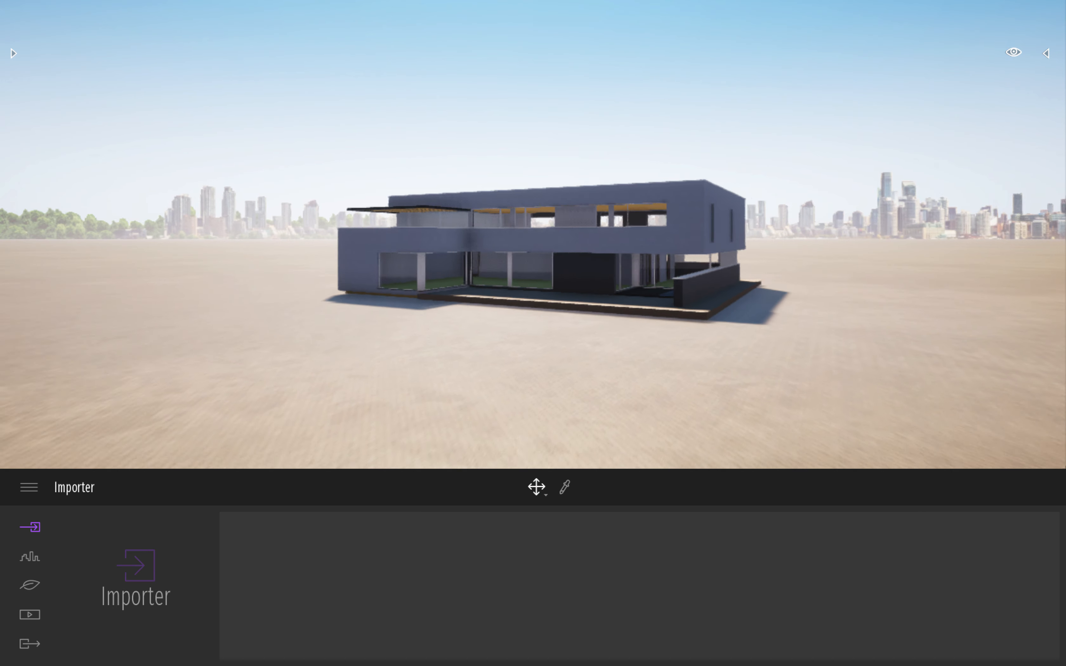
Step: Examine the imported house's glazed front façade from slightly different positions and distances
key("d")
right_click_drag(470, 201, 409, 206)
key("a")
key("s")
key("d")
key("w")
right_click_drag(426, 270, 421, 270)
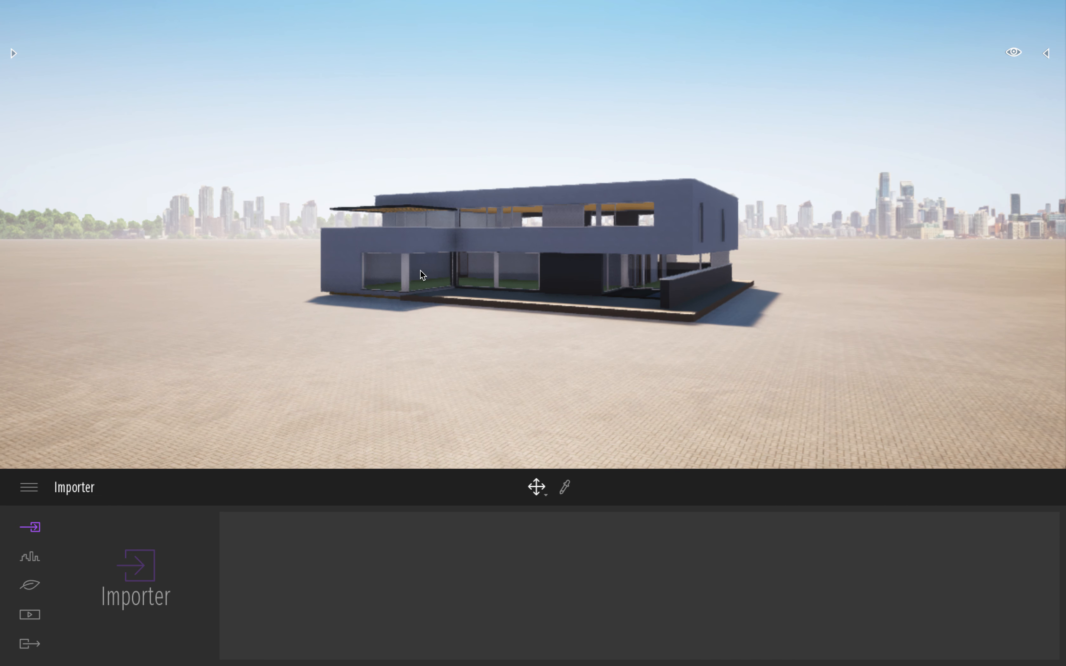
key("d")
key("s")
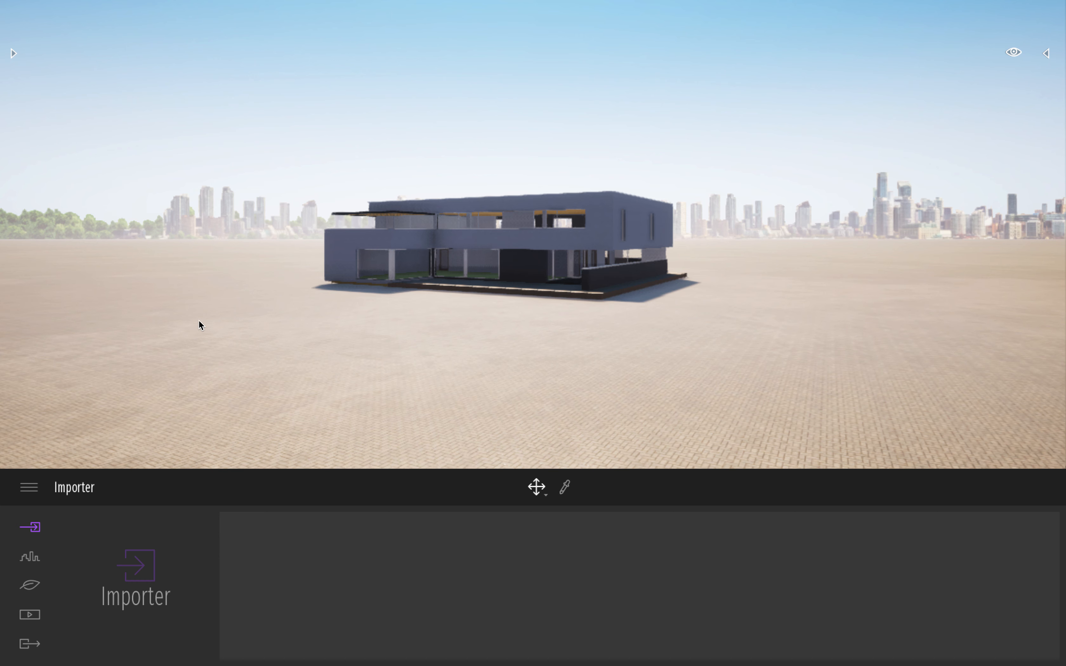
key("s")
key("a")
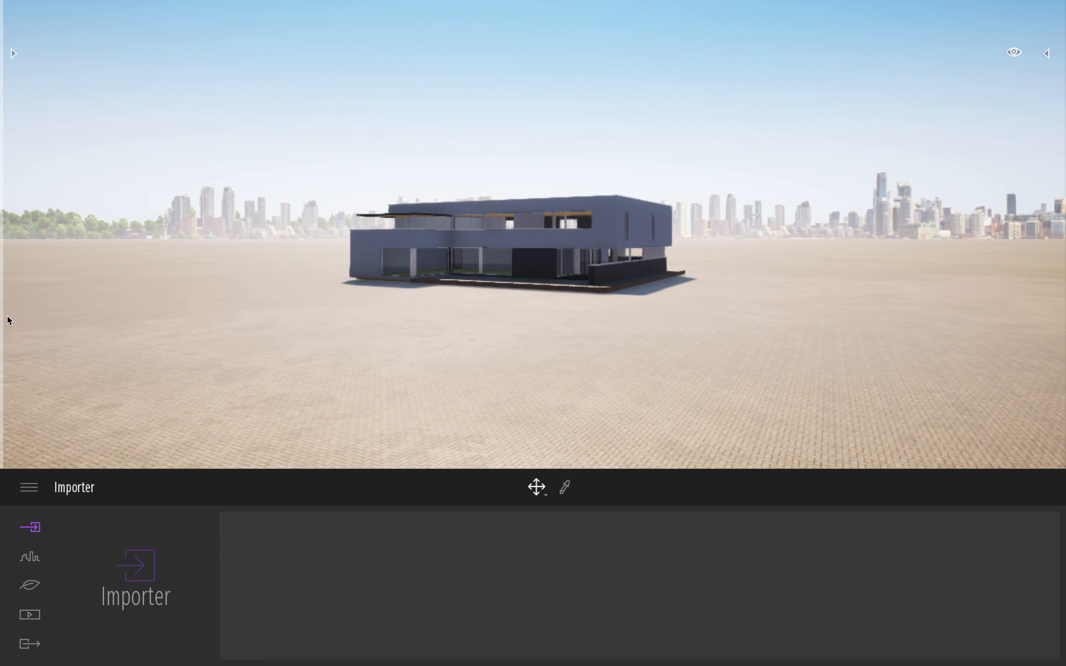
key("w")
key("d")
Step: Move around the house and examine its side wall and the surrounding ground
right_click_drag(470, 322, 700, 347)
key("w")
key("w")
key("a")
key("s")
key("a")
key("w")
key("d")
key("d")
key("s")
key("s")
key("a")
right_click_drag(516, 325, 472, 324)
key("s")
key("a")
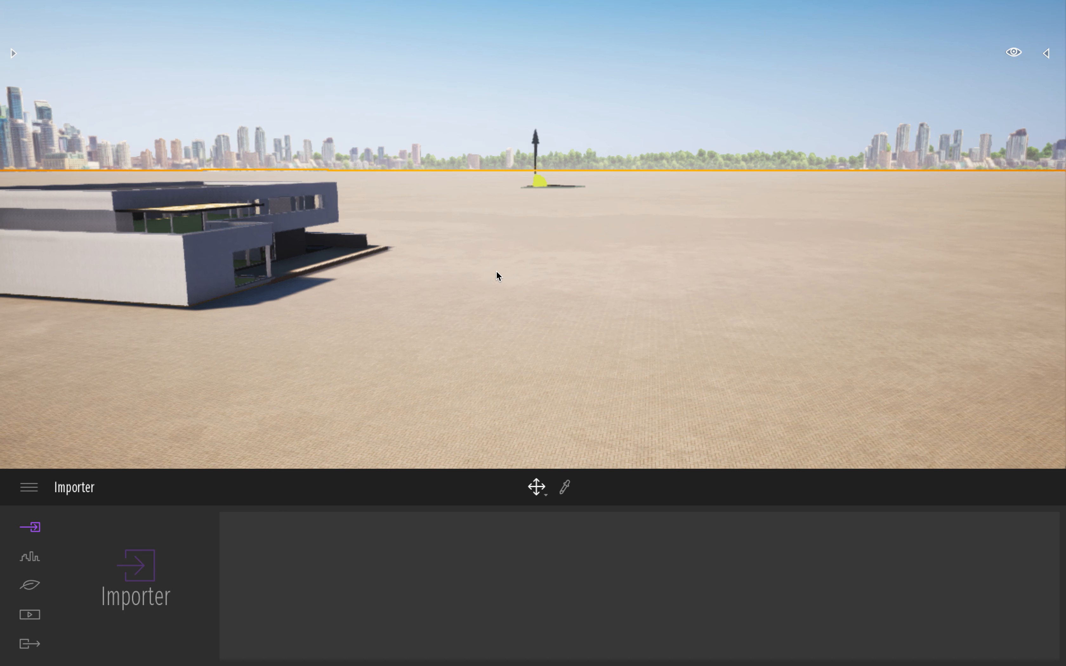
Step: Lower the starting ground plane below the house and clear its selection
left_click_drag(535, 141, 545, 215)
right_click_drag(668, 213, 548, 206)
key("d")
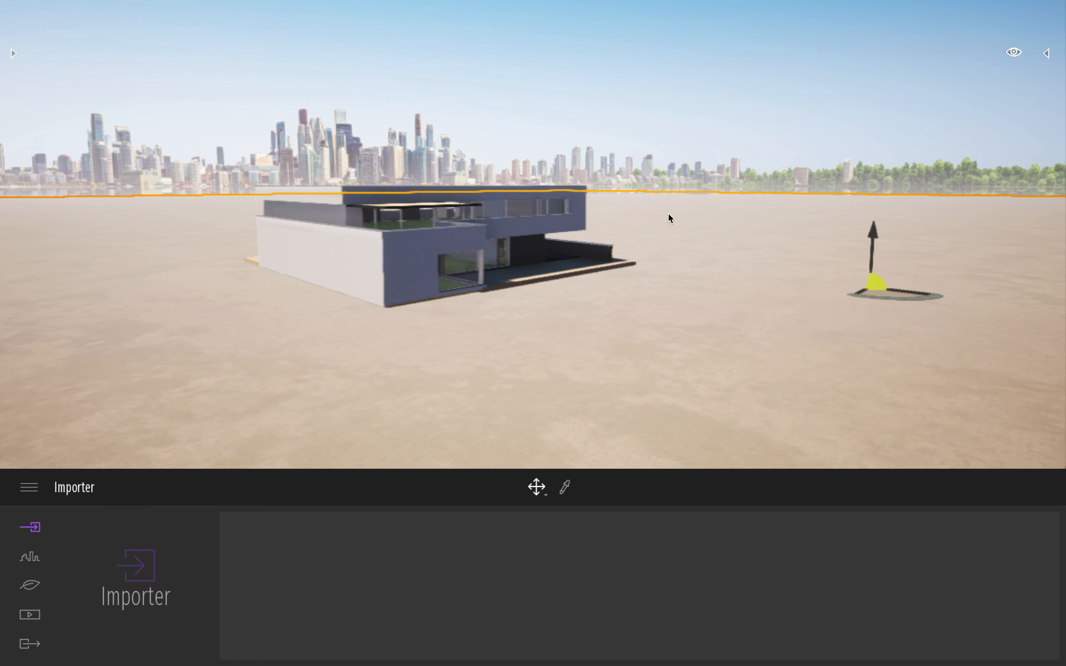
left_click(662, 157)
key("d")
right_click_drag(662, 157, 590, 166)
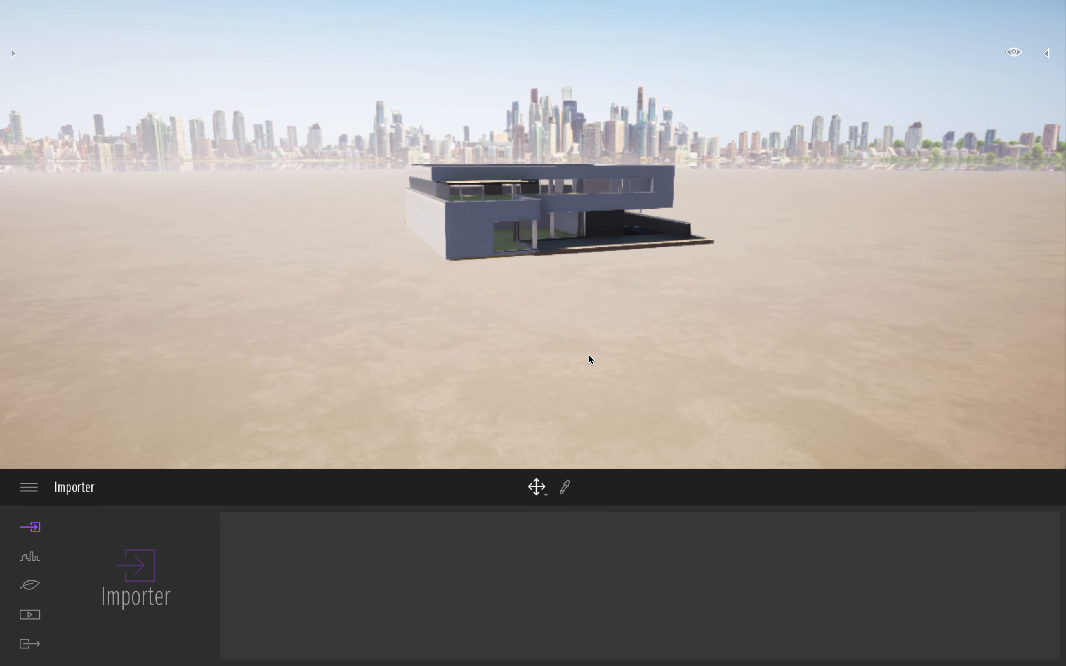
Step: Open the library's Terrains collection within Végétation et terrains
right_click_drag(590, 360, 613, 282)
key("w")
key("a")
key("s")
key("d")
key("s")
key("a")
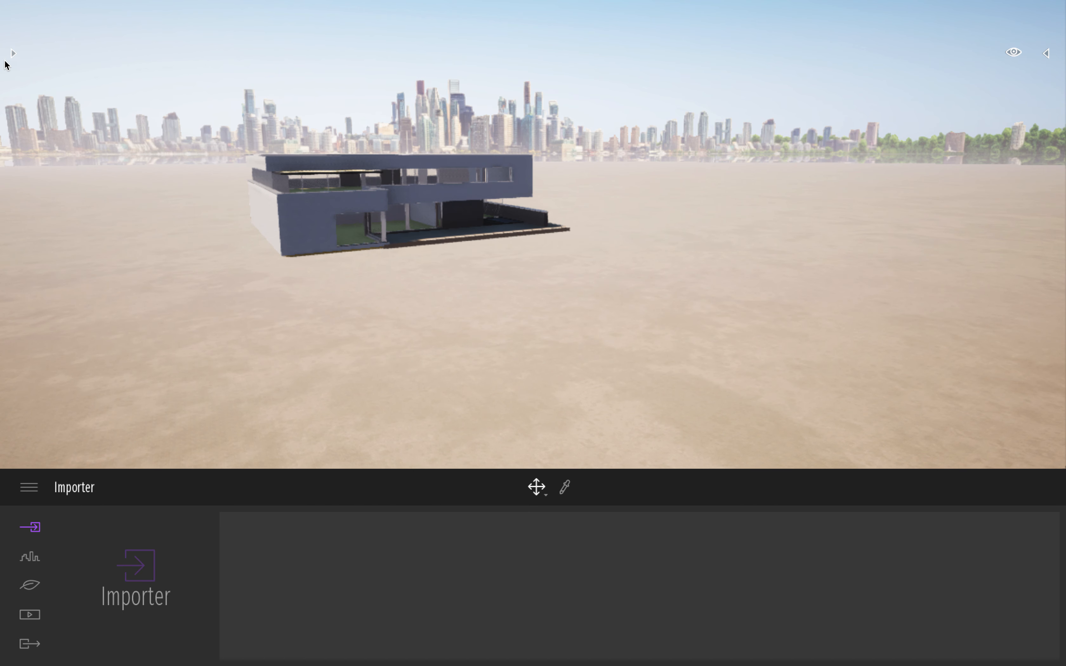
left_click(13, 53)
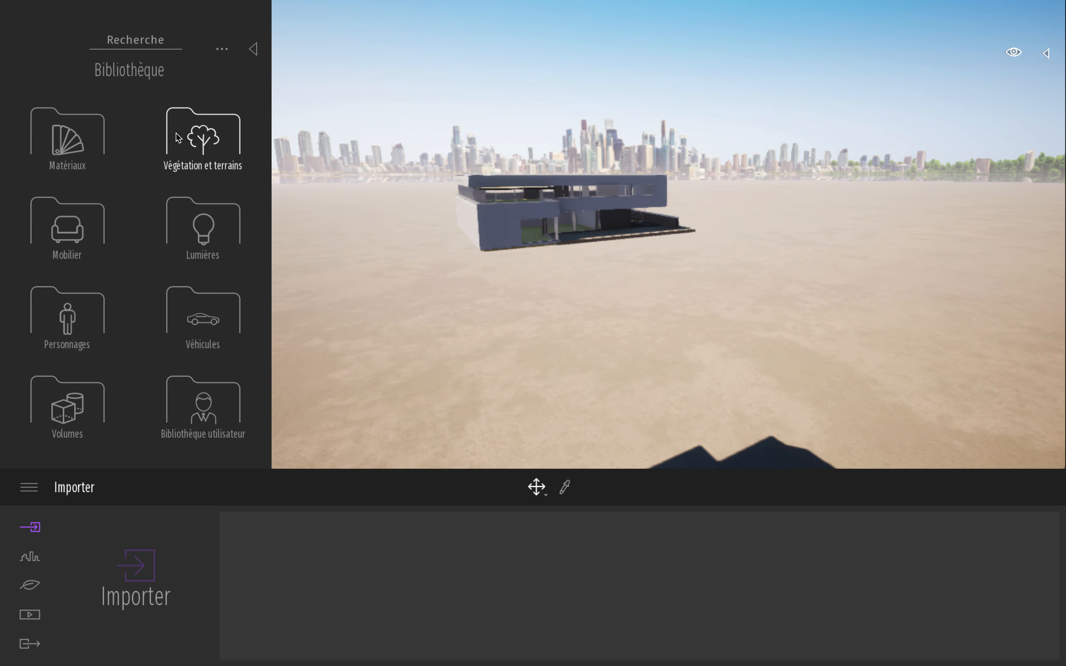
left_click(191, 156)
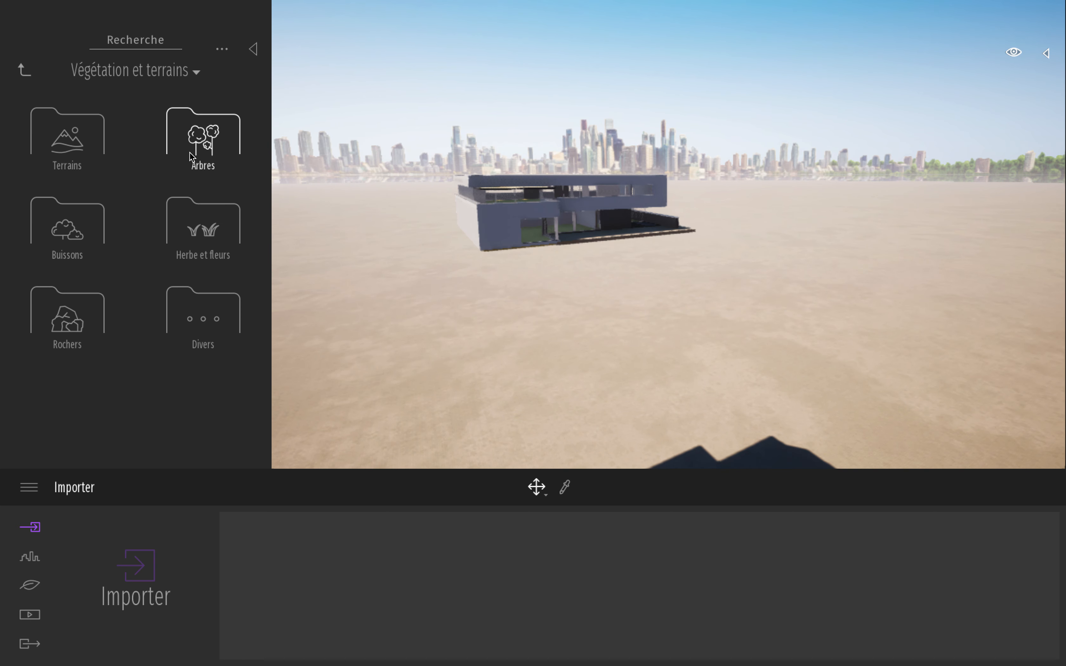
left_click(73, 148)
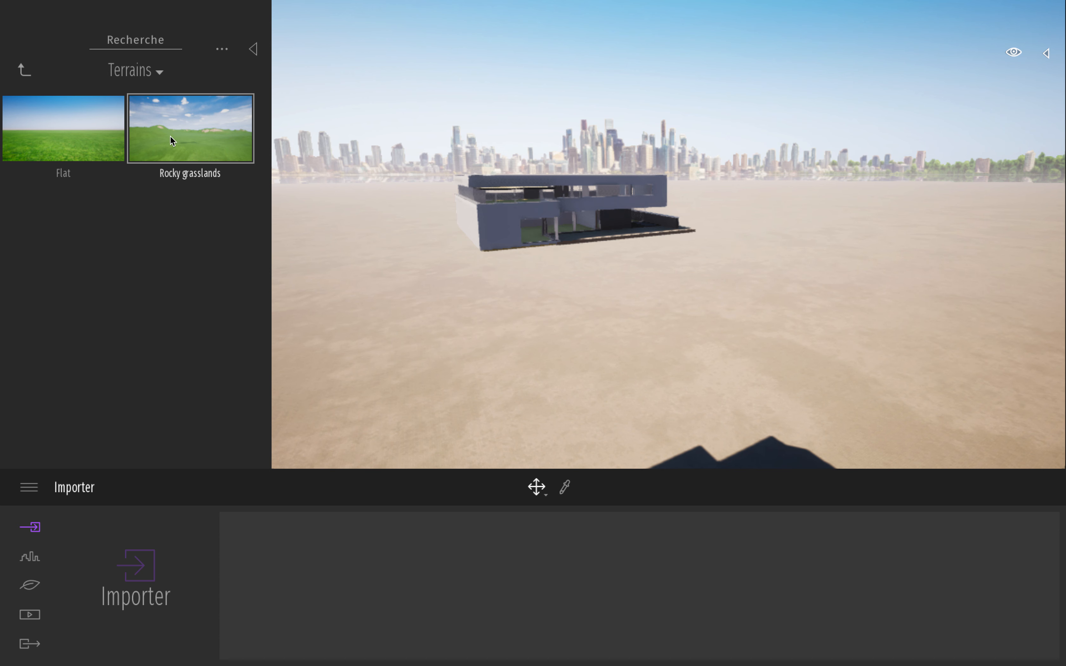
Step: Place the Flat terrain from the library in the scene around the house
key("Up")
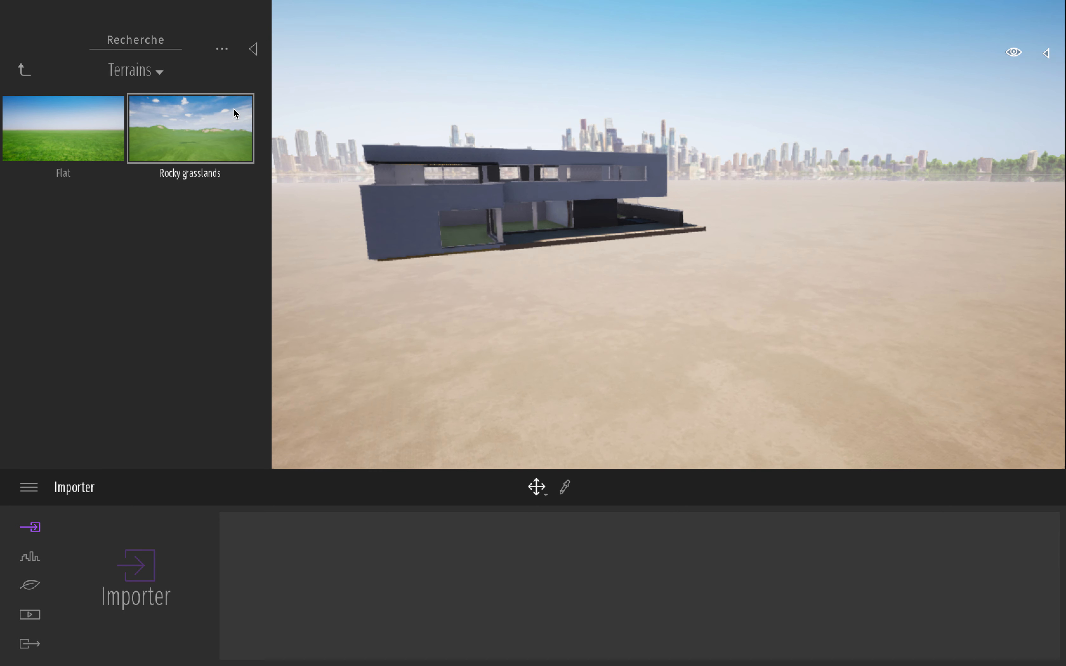
mouse_move(608, 250)
right_mouse_down()
mouse_move(506, 247)
mouse_move(498, 227)
mouse_move(569, 236)
mouse_move(599, 253)
right_mouse_up()
key("Up")
key("Down")
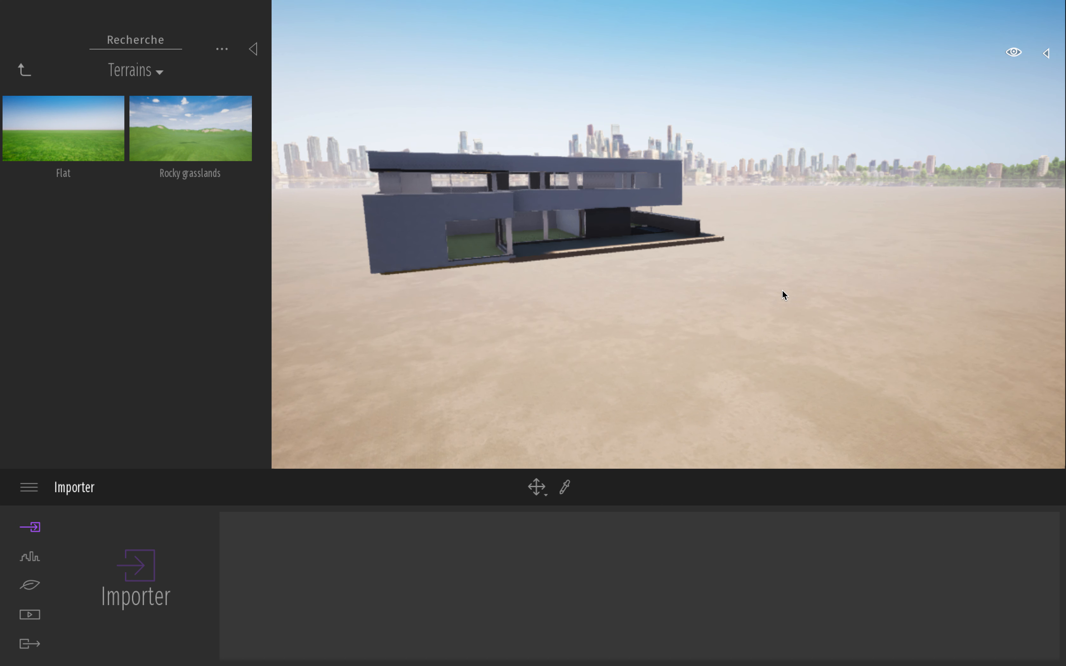
left_click_drag(40, 155, 652, 325)
left_click_drag(704, 289, 705, 289)
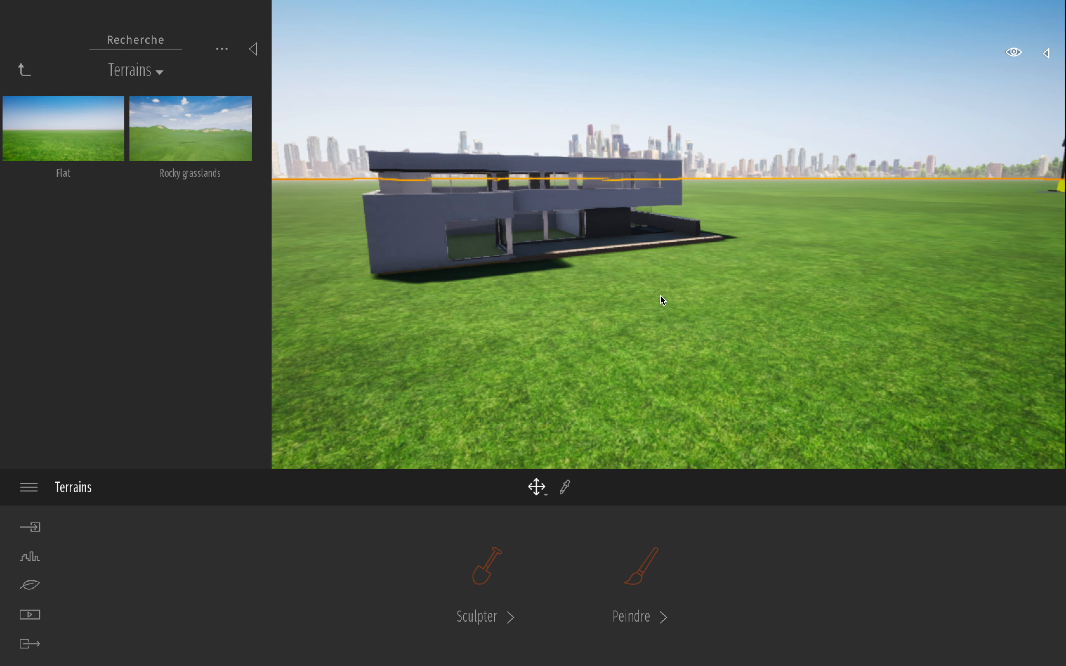
Step: Clear the terrain selection and examine how the grass ground meets the house
key("d")
right_click_drag(696, 301, 590, 289)
key("d")
left_click(814, 126)
key("w")
right_click_drag(695, 271, 671, 282)
key("s")
key("a")
key("s")
key("a")
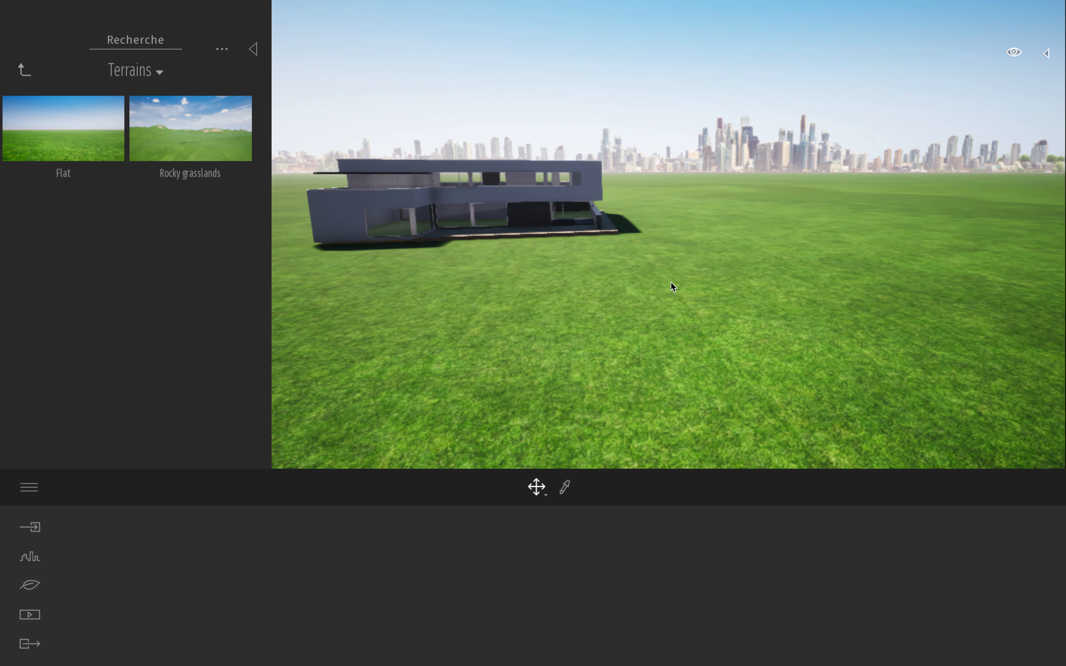
Step: Select the grass terrain beside the house and start its Sculpter mode
left_click(624, 351)
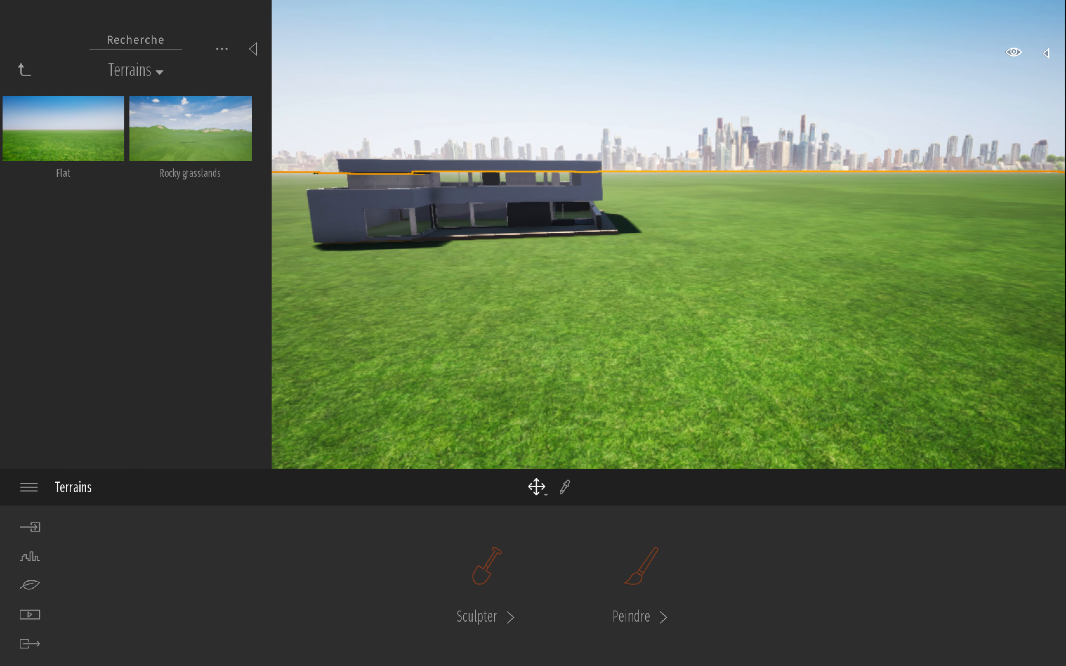
right_click_drag(584, 201, 839, 180)
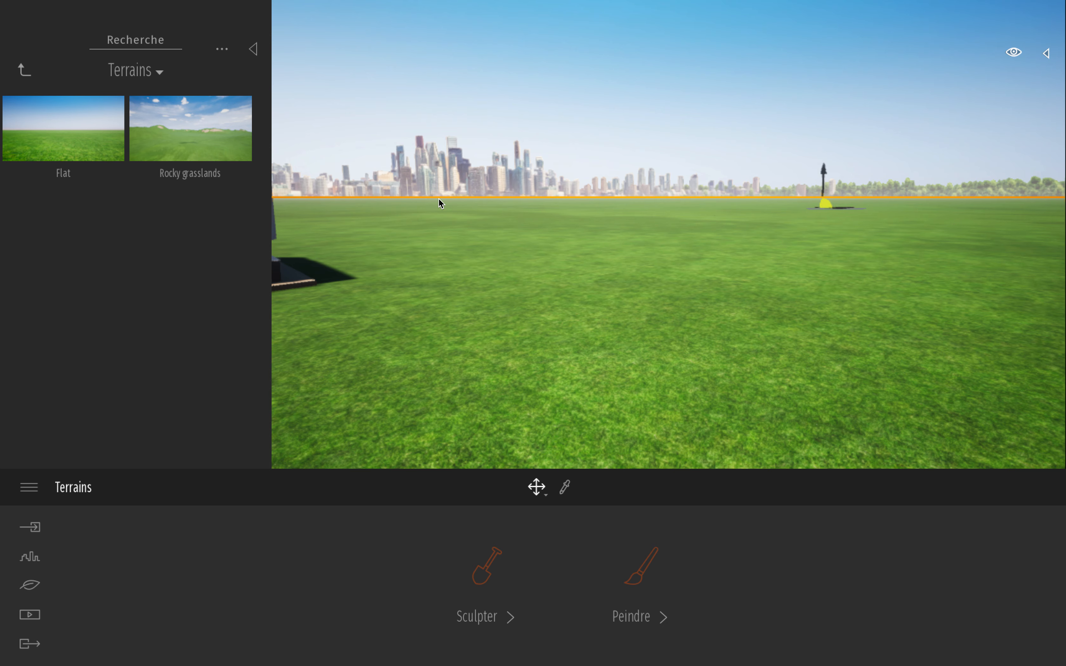
right_click_drag(839, 180, 876, 190)
key("a")
key("a")
key("d")
right_click_drag(752, 302, 762, 304)
key("s")
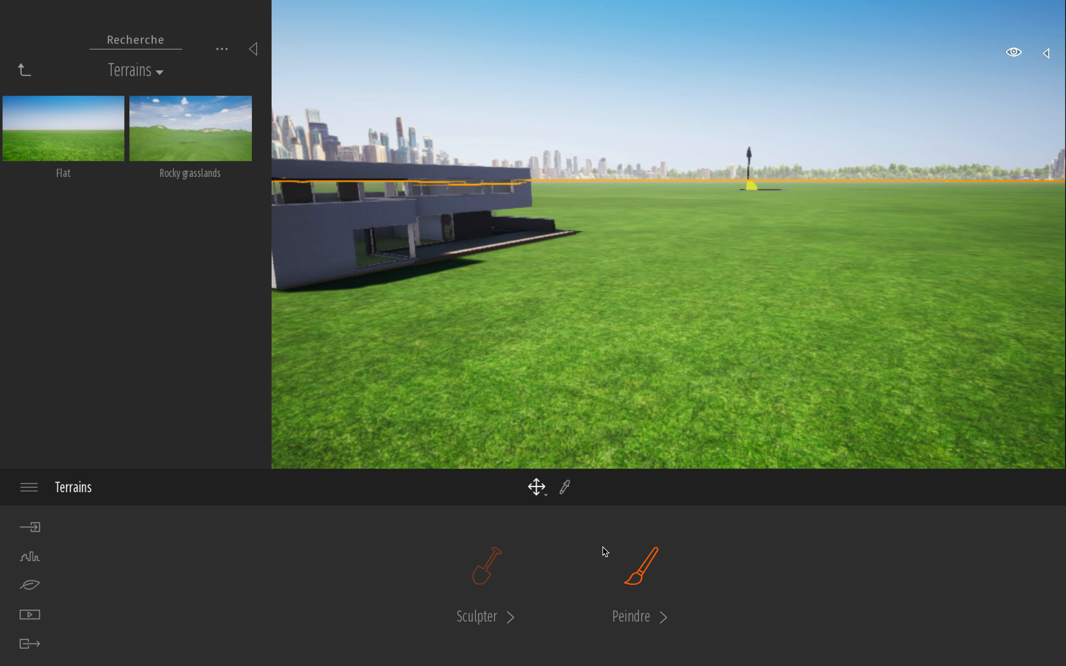
left_click(488, 574)
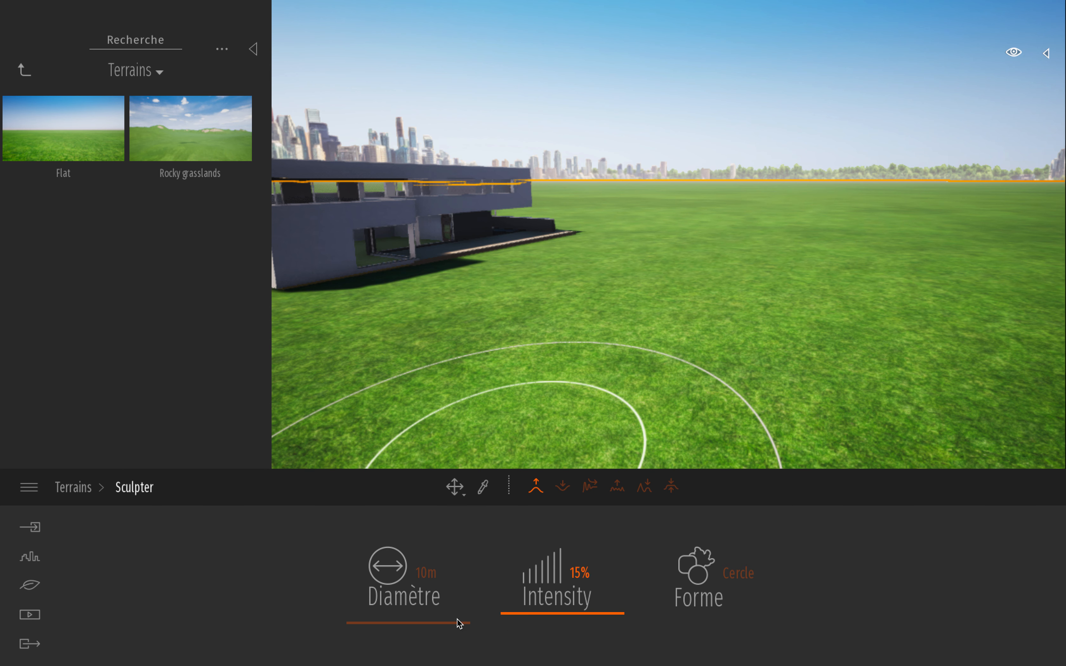
Step: Adjust the sculpting brush to a diameter of 15 m
left_click_drag(425, 628, 414, 593)
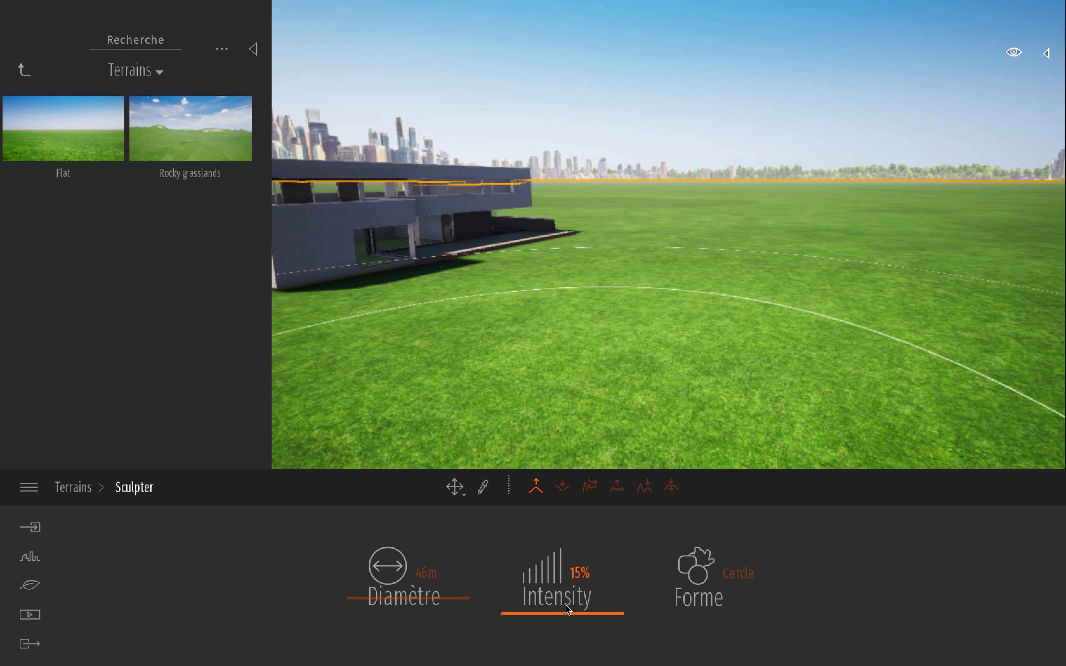
left_click(727, 577)
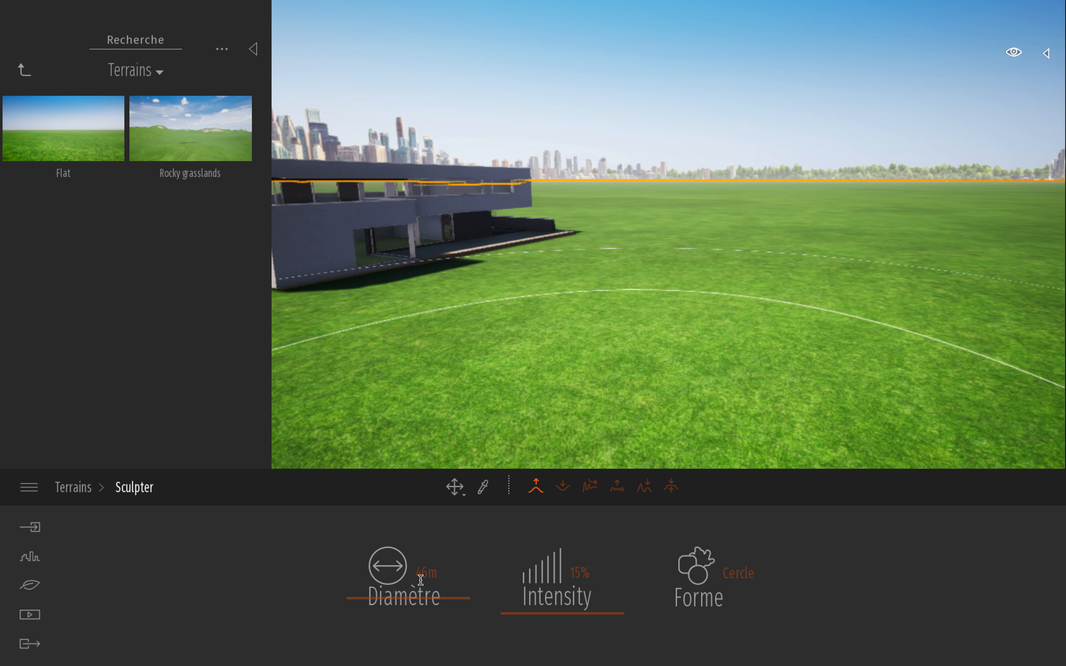
left_click_drag(427, 596, 427, 619)
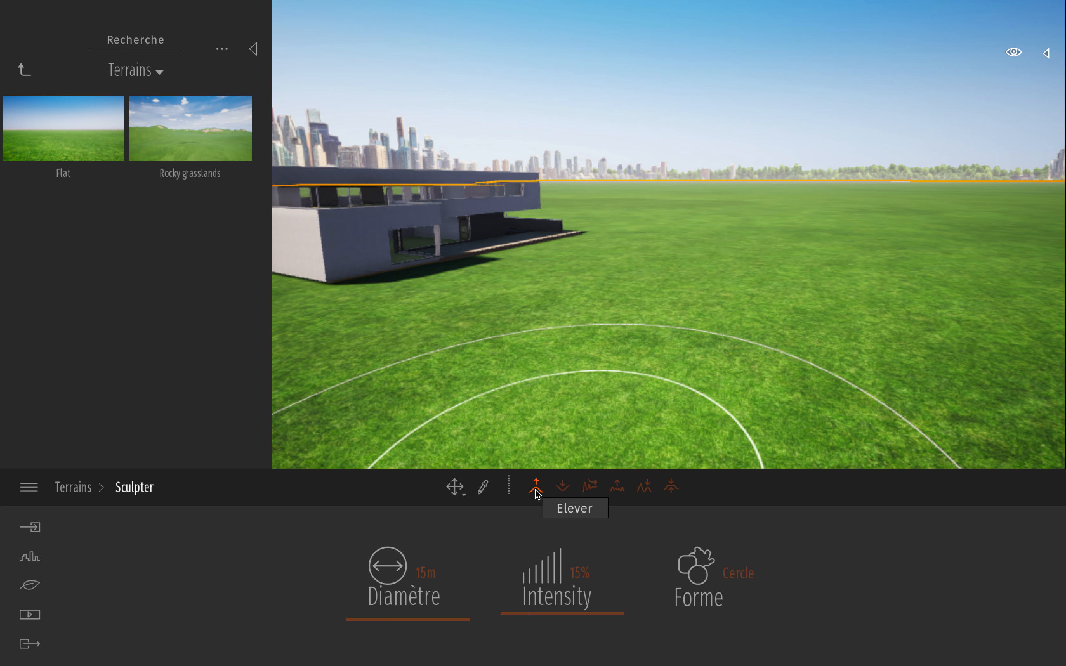
Step: Raise a mound in the open grass beside the house with the Elever brush
left_click_drag(681, 348, 681, 348)
key("Left")
right_click_drag(681, 348, 768, 348)
key("Down")
key("Up")
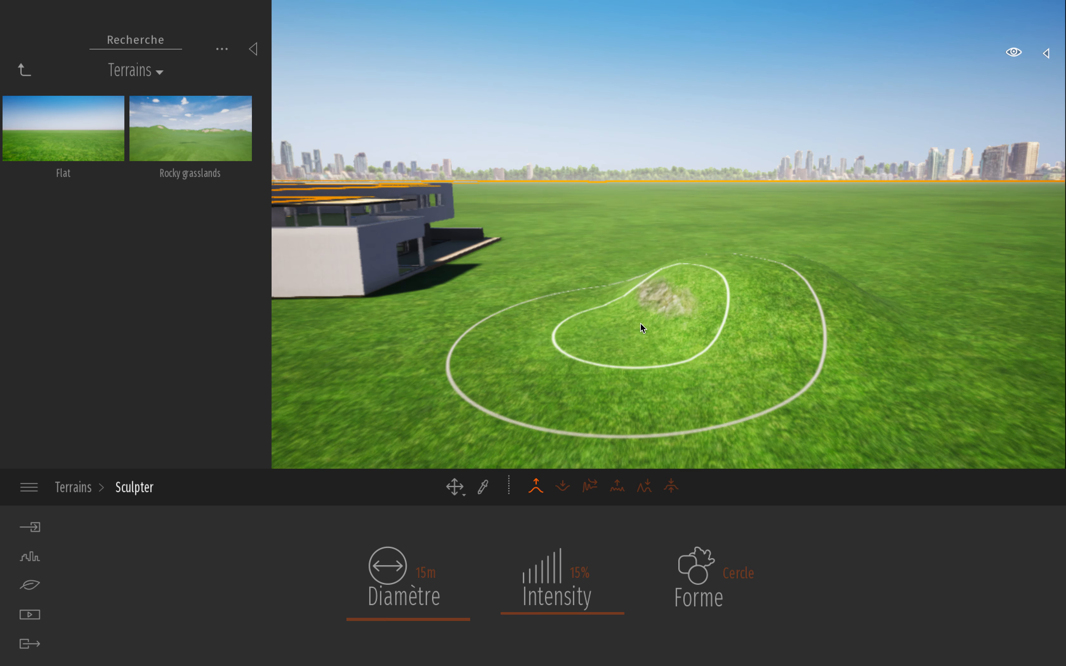
key("Left")
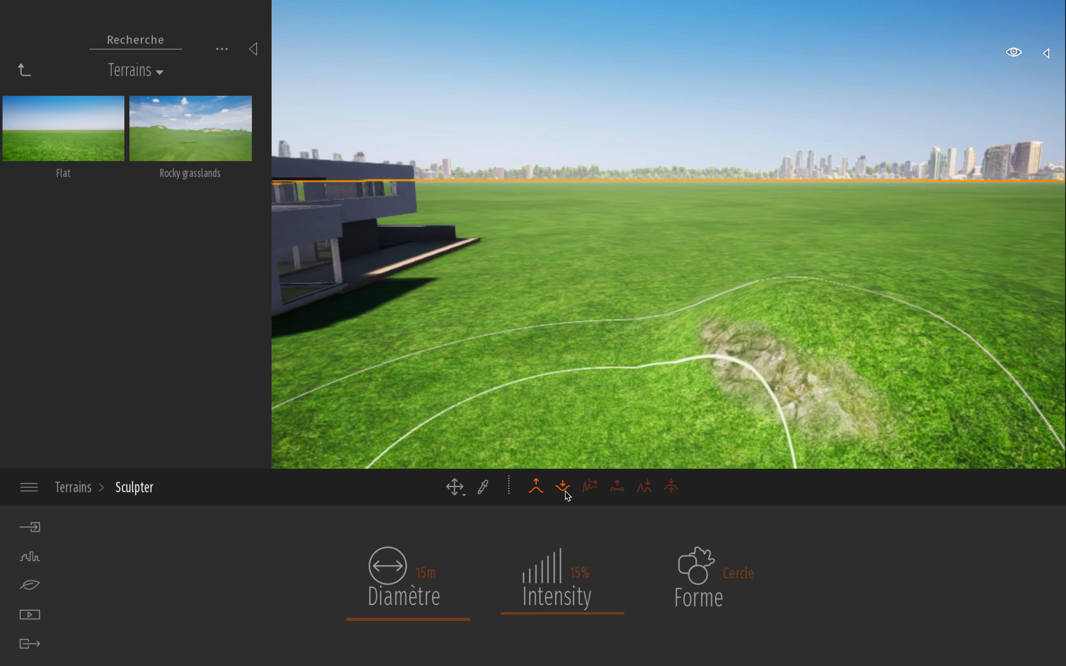
Step: Dig a hollow into the raised grass area beside the house with the lowering brush
left_click(562, 489)
key("Down")
mouse_move(730, 310)
left_mouse_down()
mouse_move(746, 280)
mouse_move(749, 307)
mouse_move(690, 298)
mouse_move(711, 326)
mouse_move(693, 343)
mouse_move(661, 256)
left_mouse_up()
mouse_move(768, 280)
left_mouse_down()
mouse_move(864, 357)
mouse_move(688, 321)
mouse_move(582, 423)
mouse_move(599, 471)
left_mouse_up()
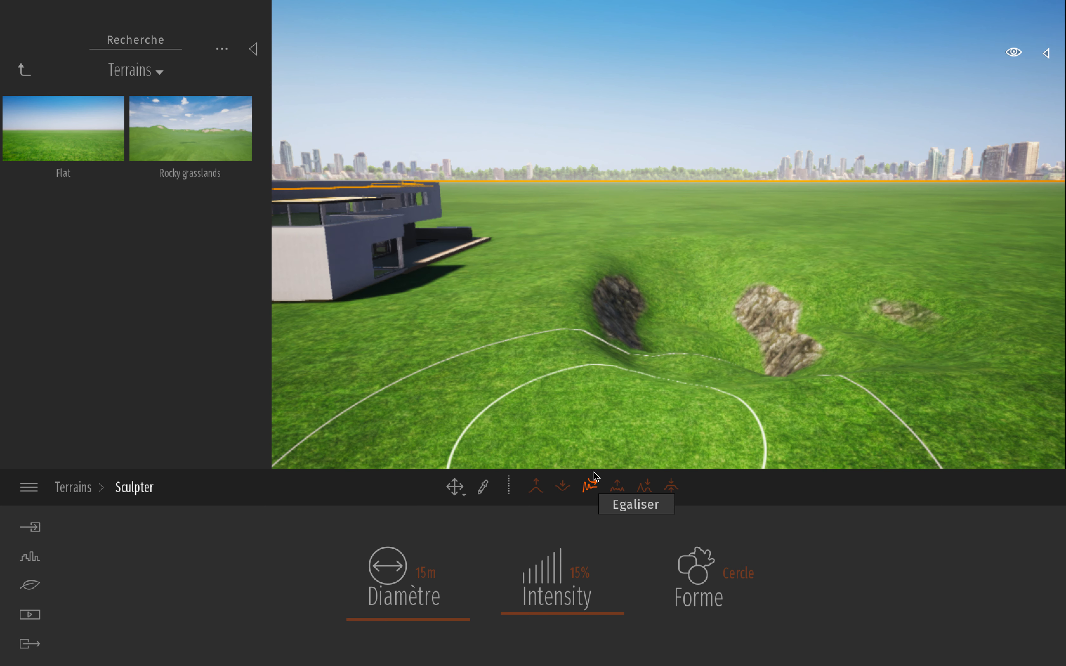
Step: Smooth the hollow's steep rocky slopes with the Egaliser brush
mouse_move(745, 301)
left_mouse_down()
mouse_move(700, 296)
mouse_move(942, 303)
mouse_move(898, 358)
mouse_move(760, 373)
mouse_move(685, 349)
mouse_move(769, 330)
mouse_move(800, 293)
mouse_move(647, 276)
mouse_move(643, 310)
mouse_move(590, 304)
mouse_move(606, 321)
mouse_move(782, 285)
mouse_move(691, 285)
mouse_move(796, 278)
left_mouse_up()
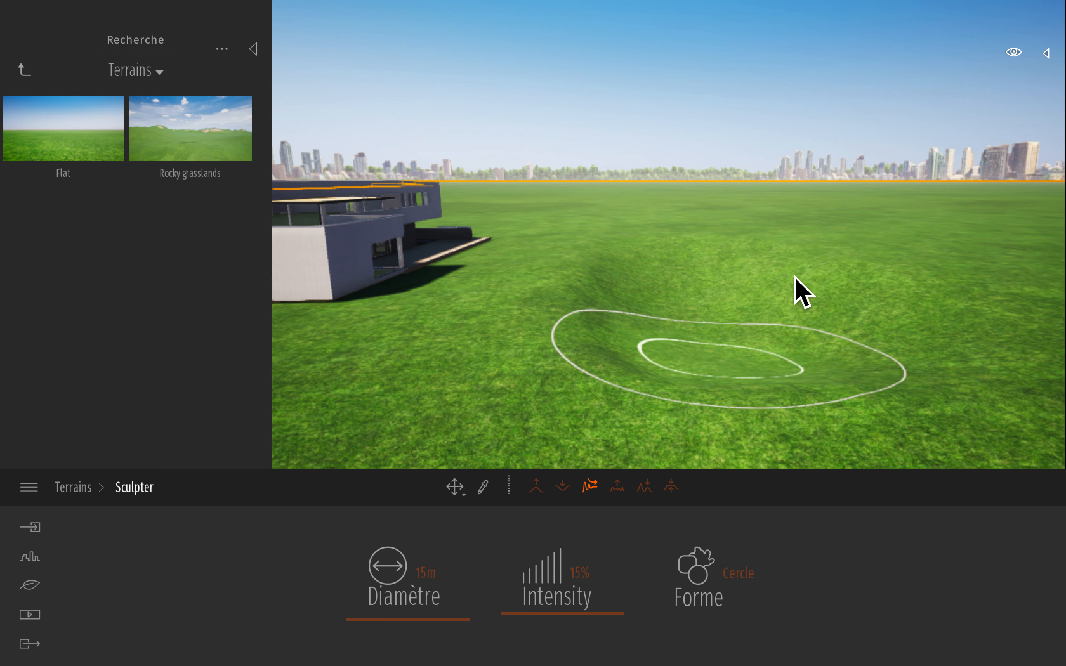
scroll(767, 320, "up", 3)
mouse_move(757, 331)
left_mouse_down()
mouse_move(593, 268)
mouse_move(751, 330)
mouse_move(656, 432)
mouse_move(696, 327)
mouse_move(810, 351)
mouse_move(738, 367)
left_mouse_up()
scroll(678, 434, "down", 2)
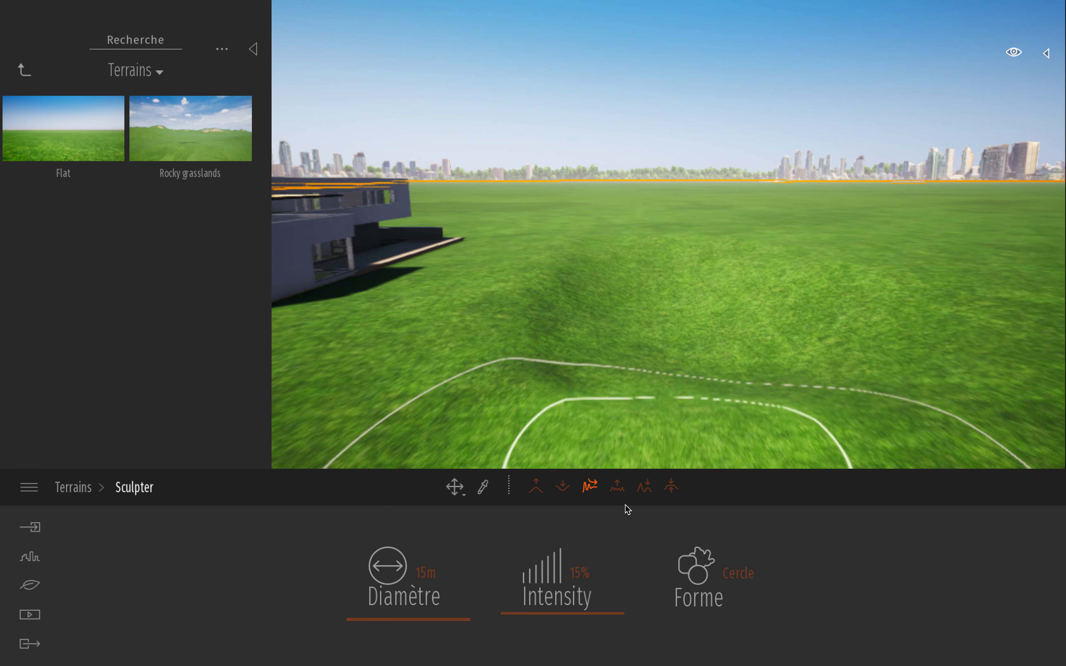
Step: Apply the Perturber brush over the smoothed hollow
left_click(617, 487)
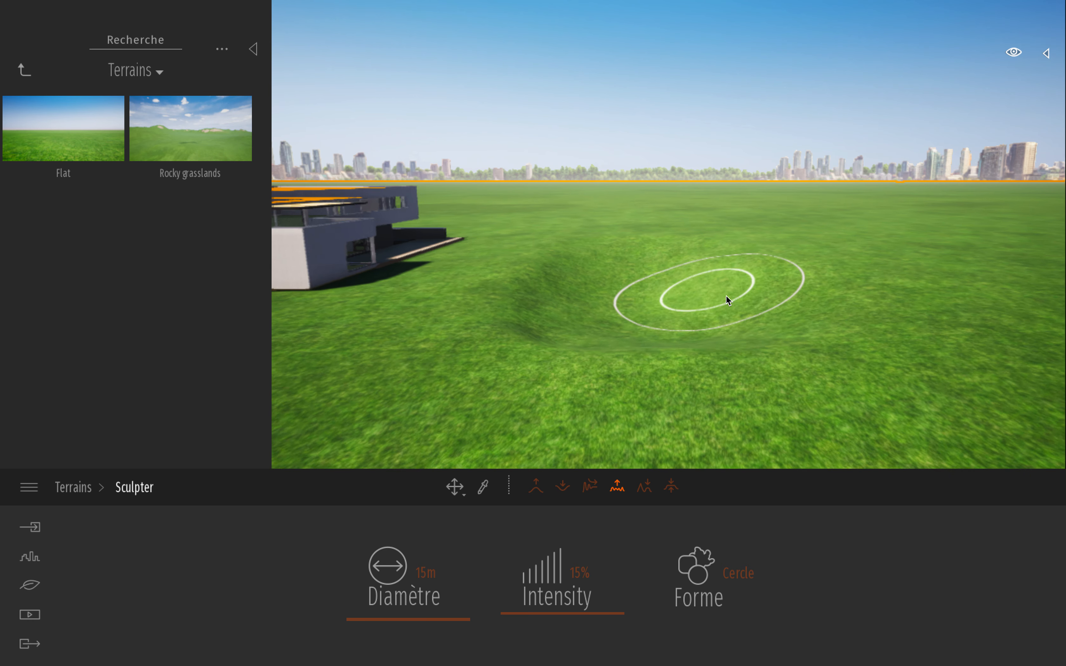
scroll(727, 304, "up", 3)
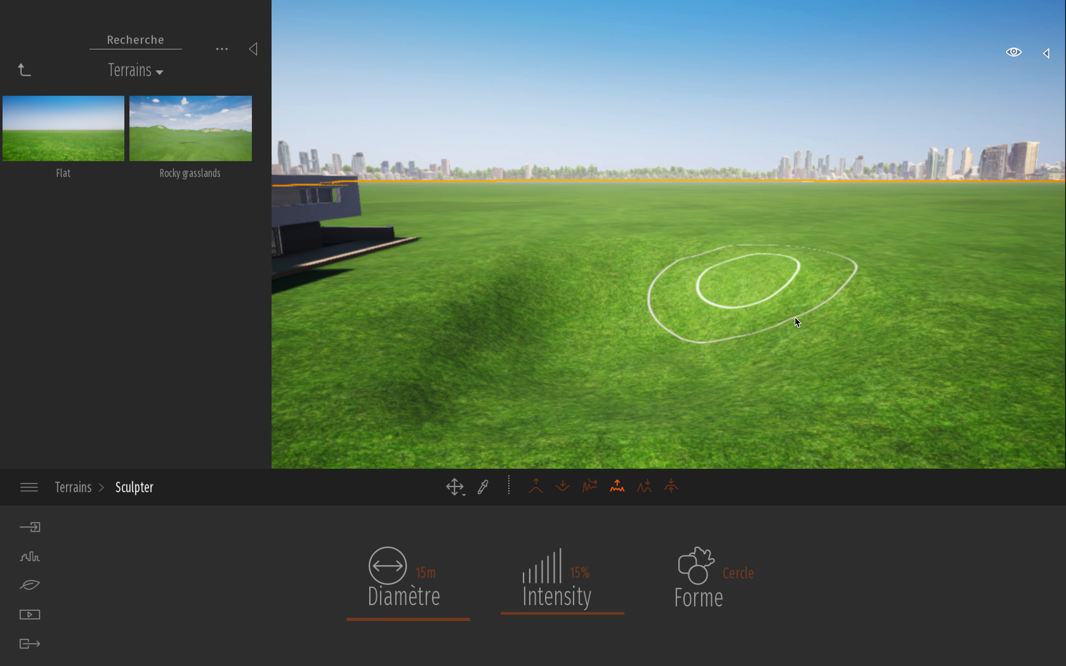
scroll(639, 316, "down", 3)
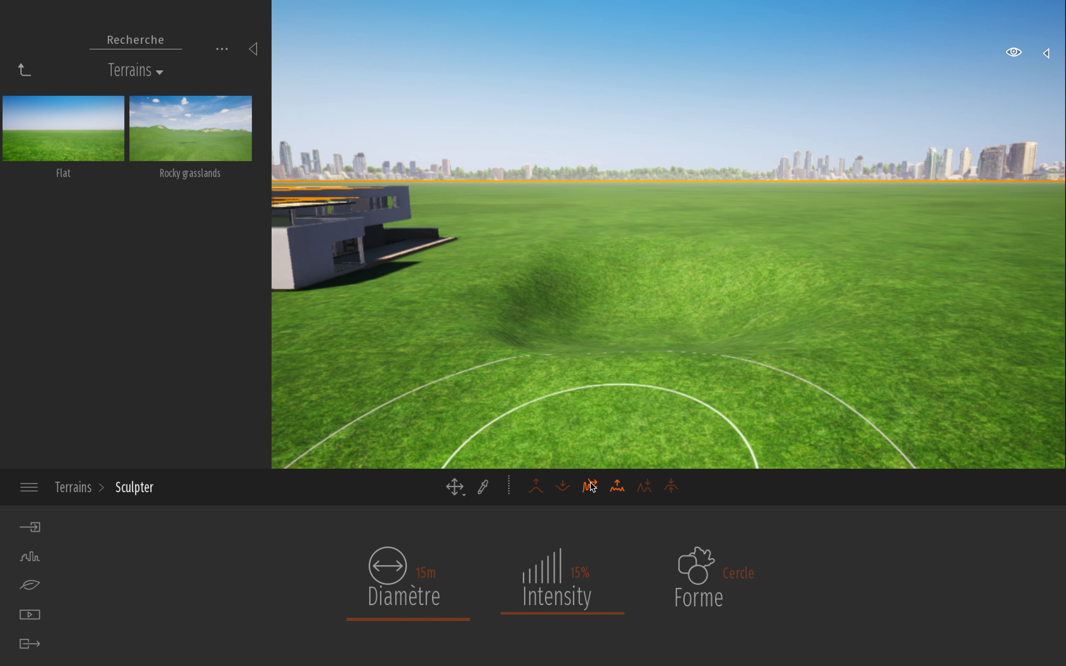
Step: Deepen and widen the hollow beside the house with the lowering brush, cutting steep banks along its edges
left_click(562, 486)
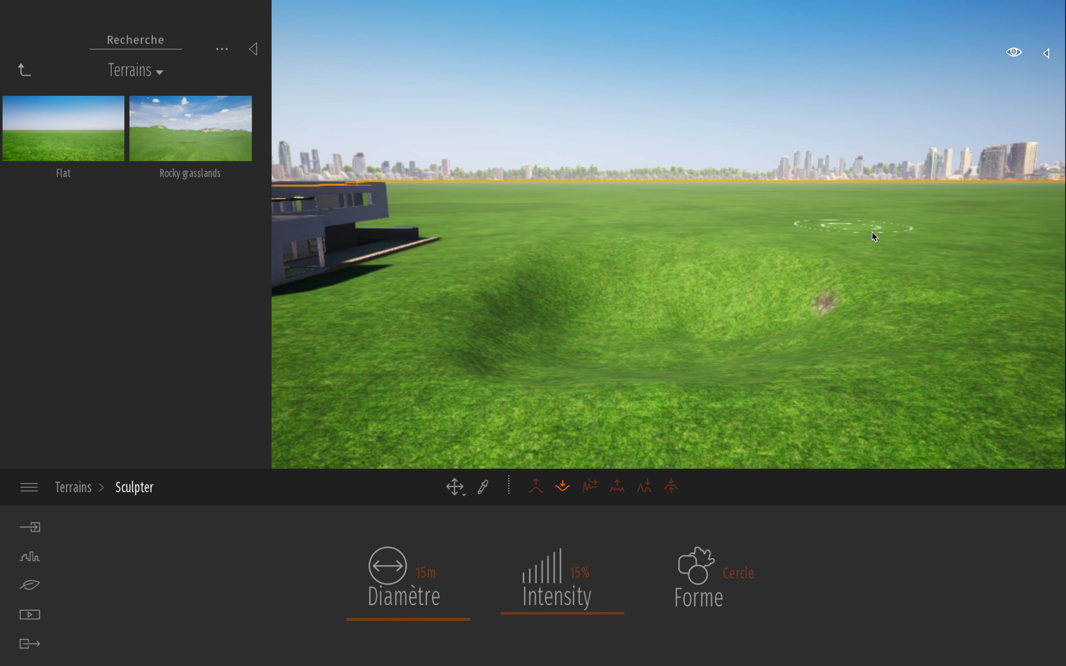
mouse_move(873, 237)
left_mouse_down()
mouse_move(836, 357)
mouse_move(756, 395)
mouse_move(695, 270)
mouse_move(898, 294)
mouse_move(831, 394)
mouse_move(645, 278)
mouse_move(623, 231)
left_mouse_up()
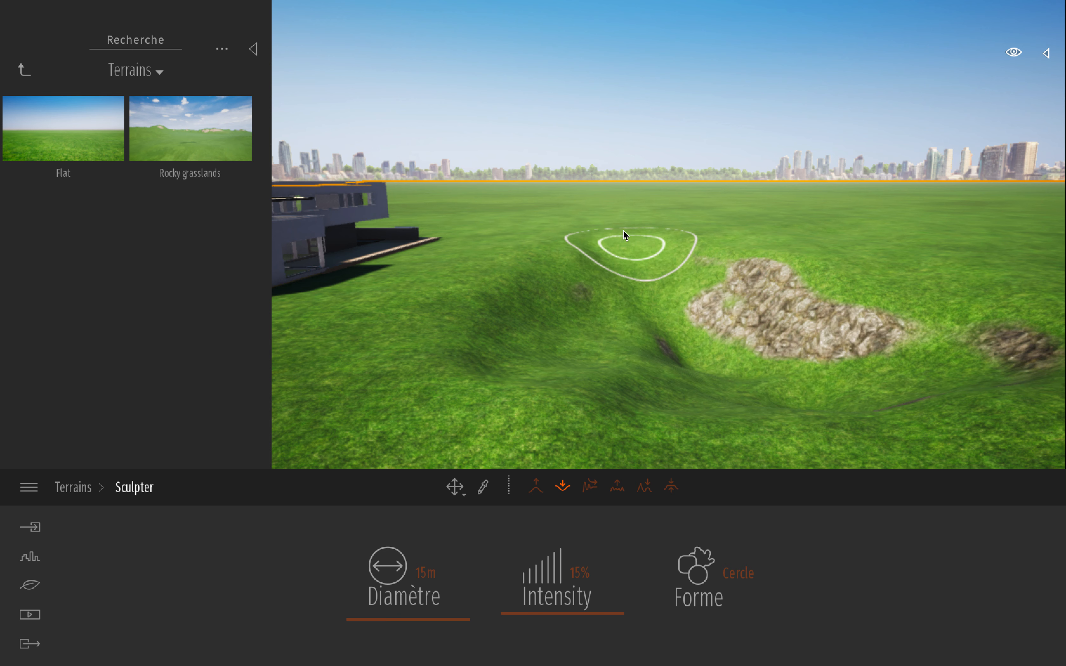
mouse_move(627, 303)
left_mouse_down()
mouse_move(536, 347)
mouse_move(873, 414)
left_mouse_up()
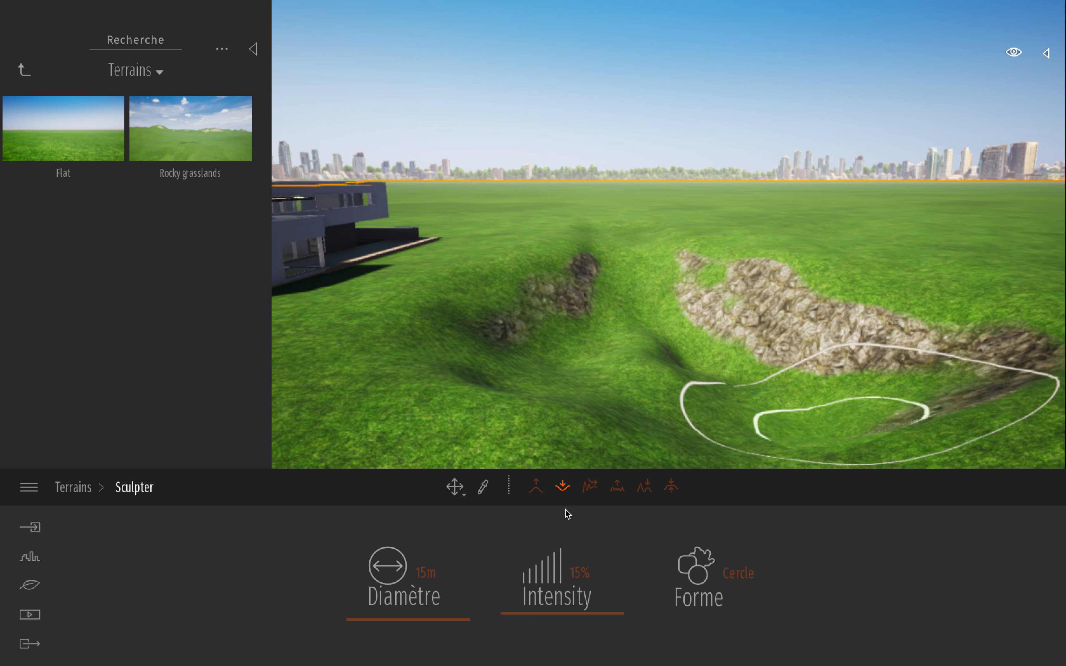
mouse_move(725, 362)
left_mouse_down()
mouse_move(748, 306)
mouse_move(651, 315)
mouse_move(626, 363)
mouse_move(691, 331)
mouse_move(799, 426)
mouse_move(606, 408)
mouse_move(631, 292)
mouse_move(517, 447)
mouse_move(557, 471)
mouse_move(630, 289)
mouse_move(680, 437)
mouse_move(752, 315)
mouse_move(657, 404)
left_mouse_up()
key("s")
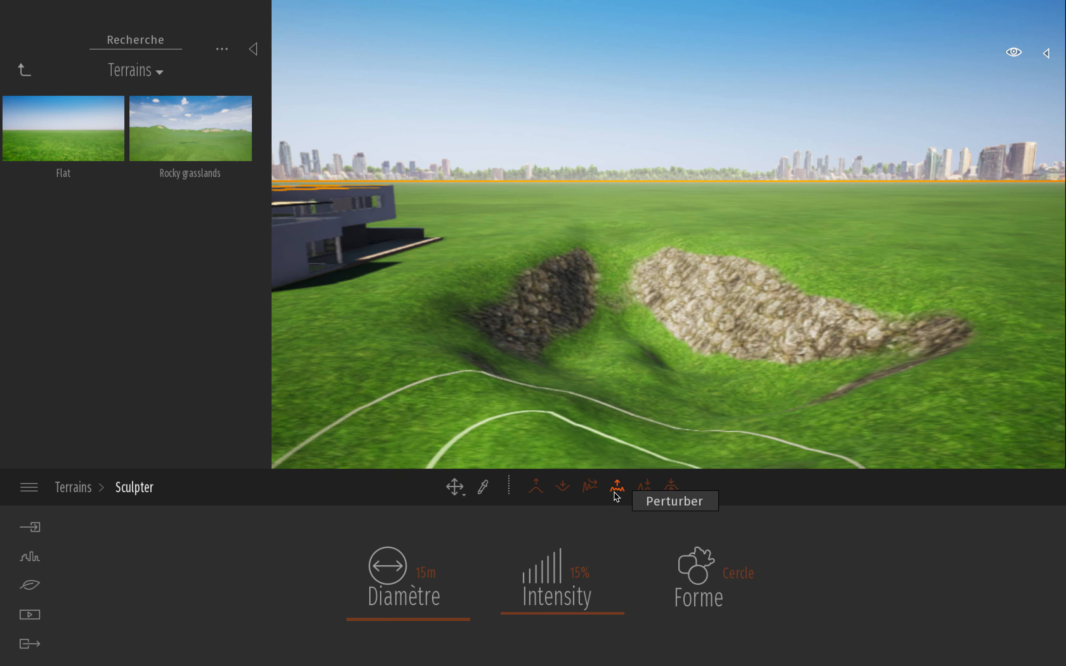
Step: Apply the Perturber brush at 15 m diameter and 15% intensity to the hollow's floor and rear bank
key("d")
key("s")
mouse_move(634, 322)
left_mouse_down()
mouse_move(629, 360)
mouse_move(566, 375)
mouse_move(575, 389)
mouse_move(627, 335)
mouse_move(659, 375)
mouse_move(649, 434)
mouse_move(737, 395)
mouse_move(667, 337)
mouse_move(604, 247)
left_mouse_up()
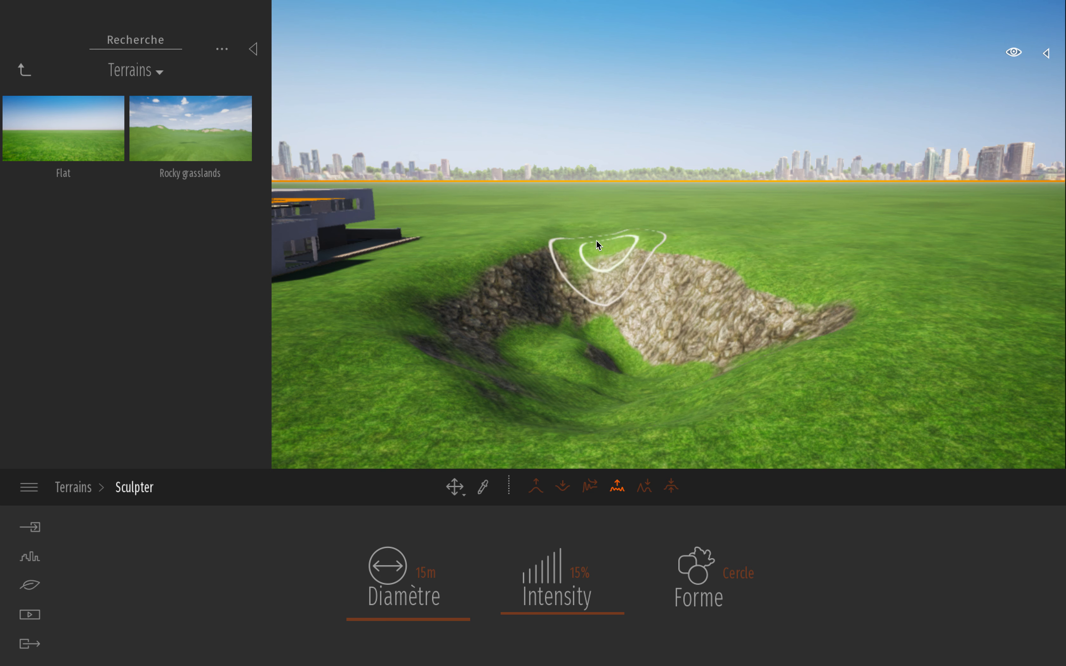
Step: Soften the hollow's rocky banks on all sides with the smoothing brush at 15 m diameter and 15% intensity
left_click(645, 487)
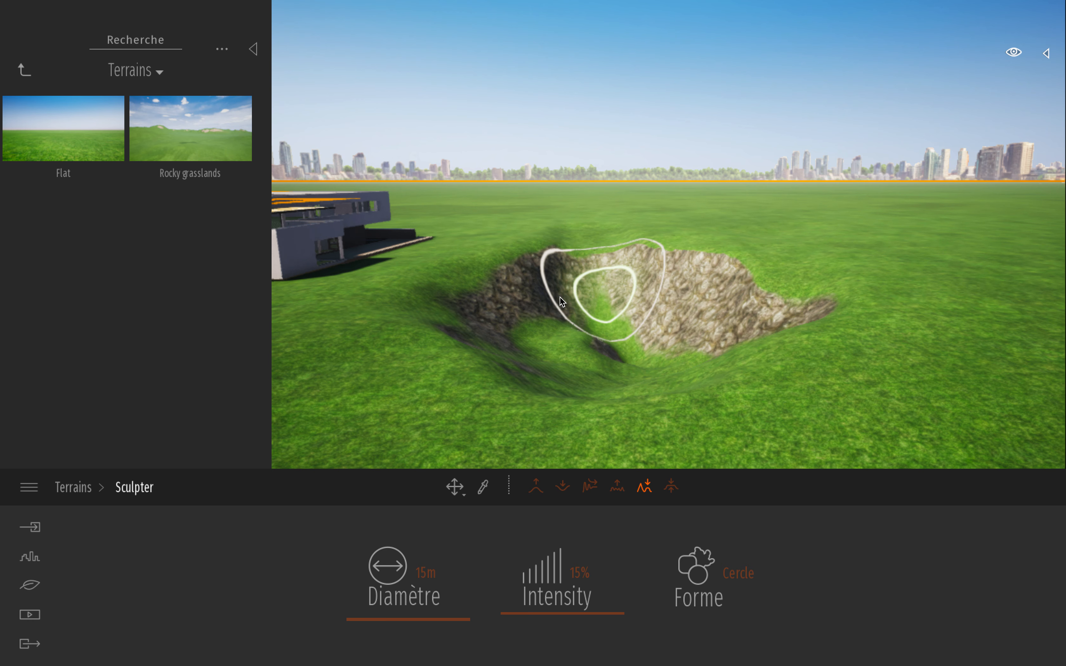
mouse_move(740, 244)
left_mouse_down()
mouse_move(804, 386)
mouse_move(597, 413)
mouse_move(756, 326)
mouse_move(503, 260)
mouse_move(667, 272)
mouse_move(748, 425)
mouse_move(679, 409)
mouse_move(603, 277)
left_mouse_up()
scroll(705, 309, "up", 4)
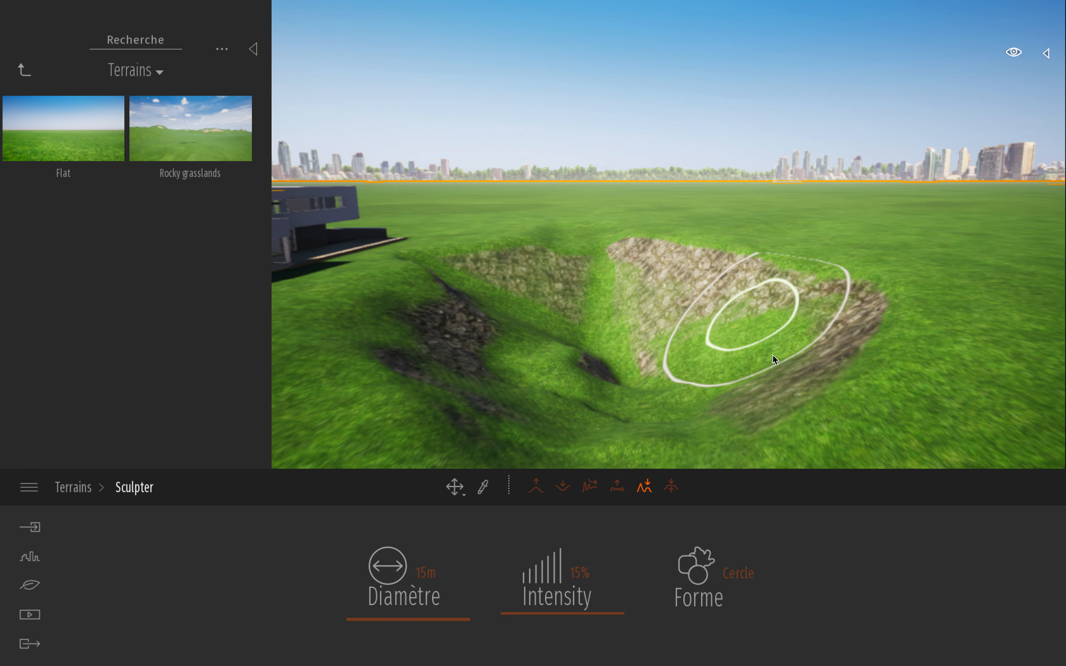
mouse_move(717, 329)
left_mouse_down()
mouse_move(529, 296)
mouse_move(471, 362)
mouse_move(916, 362)
mouse_move(837, 421)
left_mouse_up()
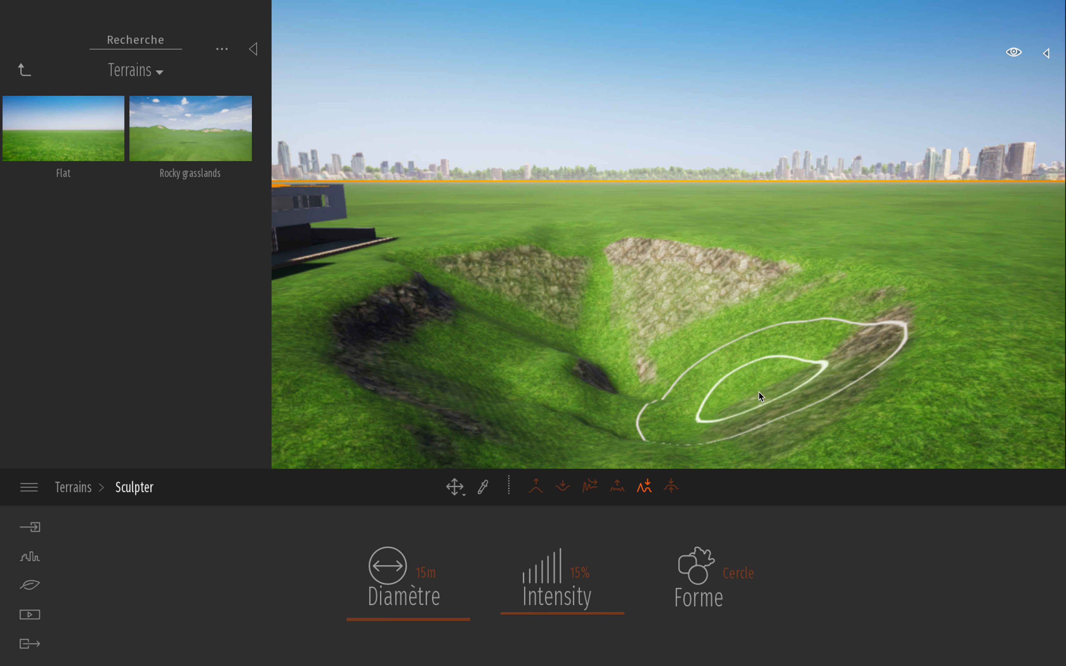
key("d")
left_click_drag(570, 304, 373, 477)
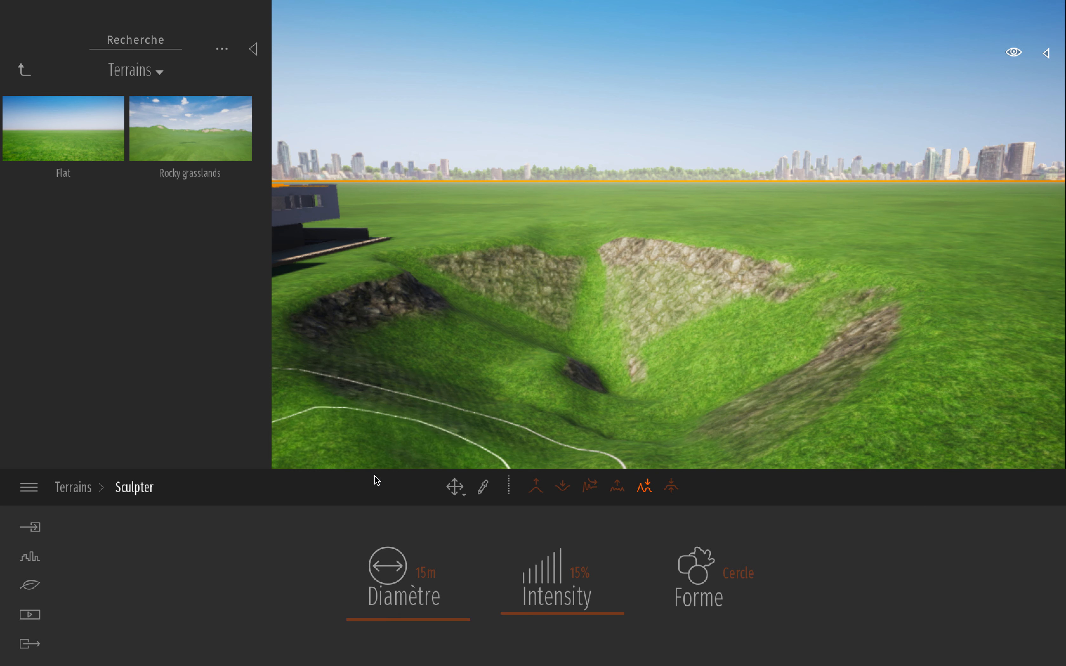
left_click_drag(837, 354, 859, 414)
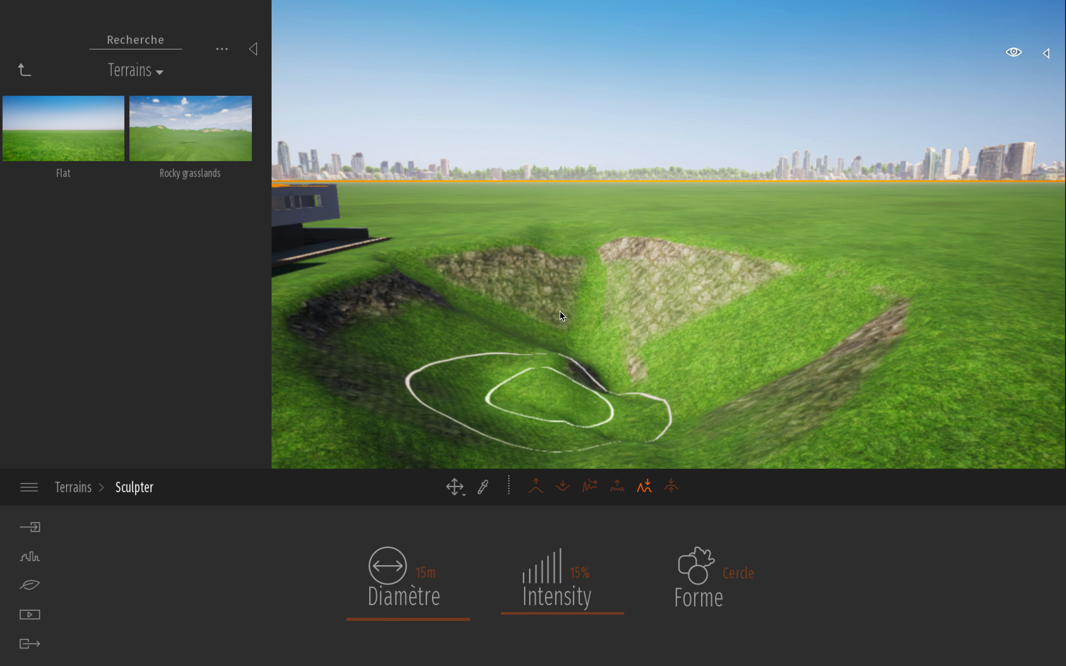
key("a")
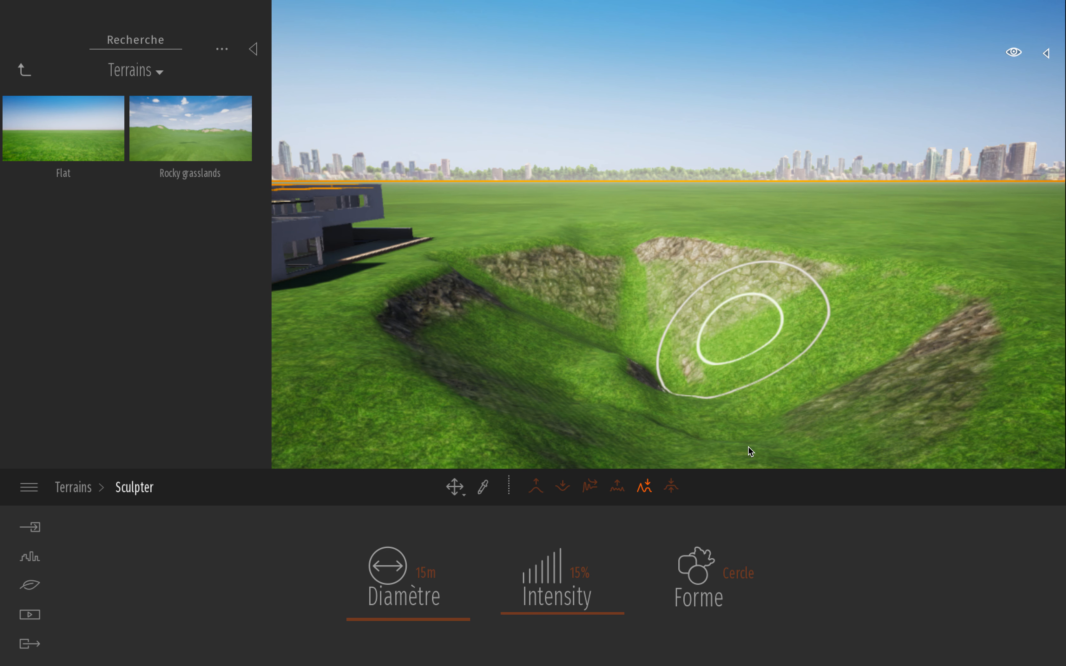
Step: Level the whole bottom of the hollow with the flattening brush, leaving steep rocky walls around it
key("d")
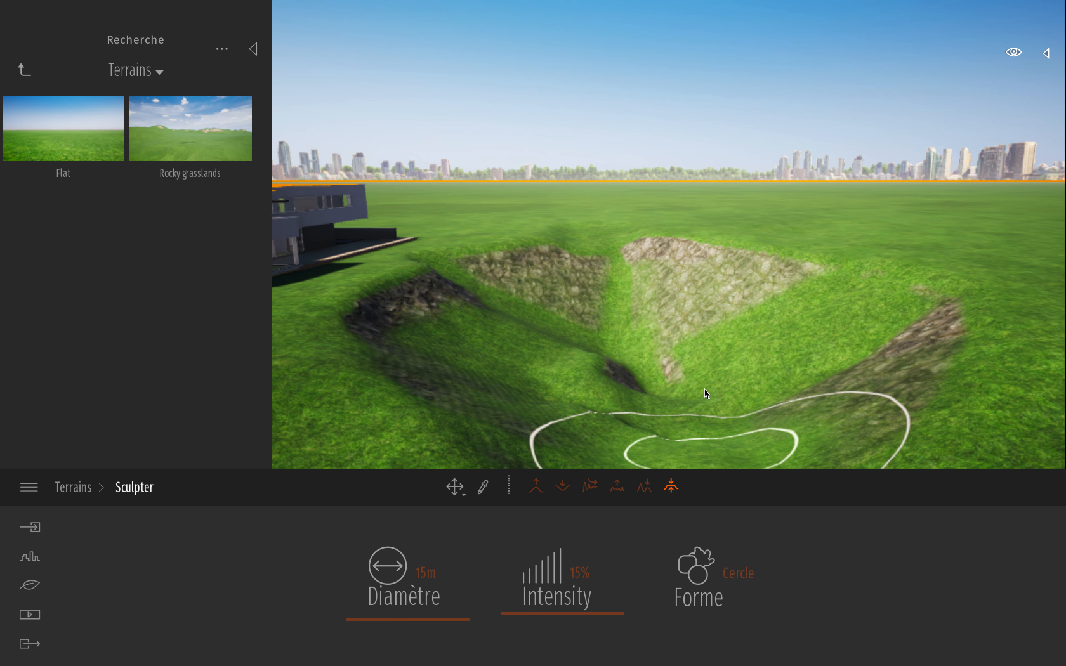
mouse_move(704, 388)
left_mouse_down()
mouse_move(677, 362)
mouse_move(709, 340)
mouse_move(733, 367)
mouse_move(628, 364)
mouse_move(609, 338)
left_mouse_up()
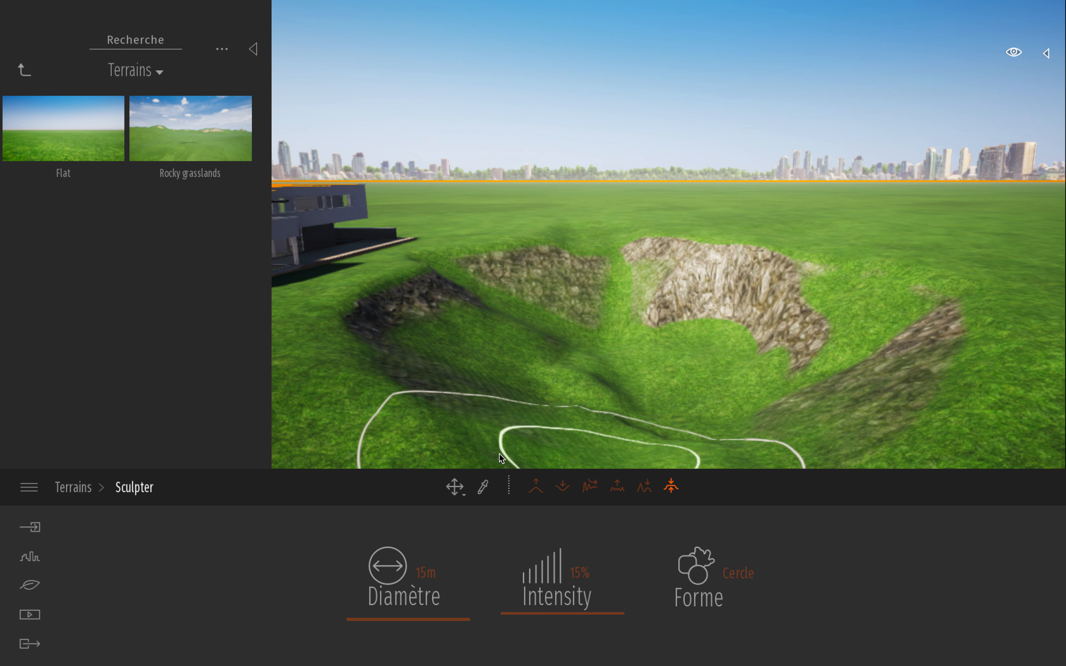
mouse_move(757, 354)
left_mouse_down()
mouse_move(793, 416)
mouse_move(788, 388)
mouse_move(821, 340)
mouse_move(591, 319)
mouse_move(449, 389)
mouse_move(630, 458)
mouse_move(552, 410)
mouse_move(742, 389)
mouse_move(636, 406)
mouse_move(473, 381)
mouse_move(780, 421)
left_mouse_up()
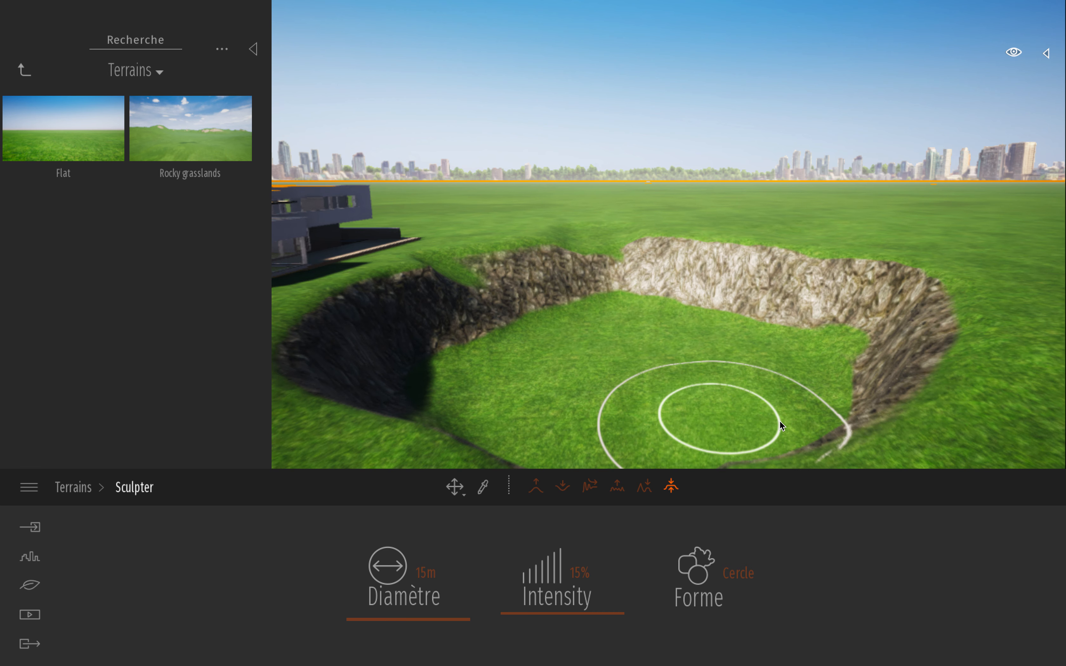
key("s")
right_click_drag(643, 355, 624, 367)
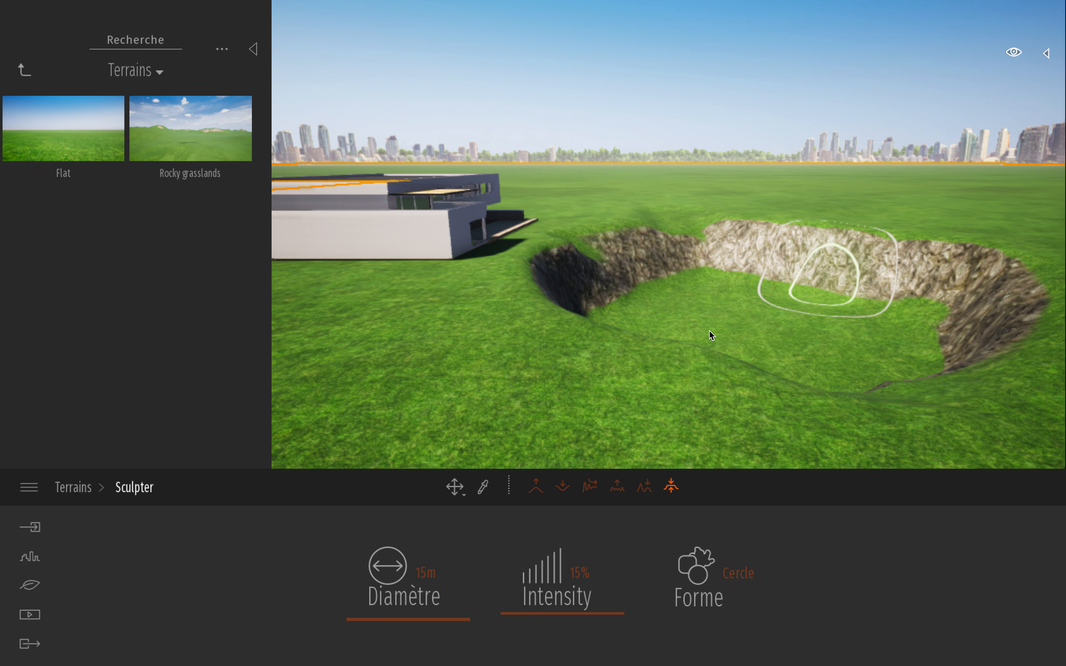
key("d")
key("w")
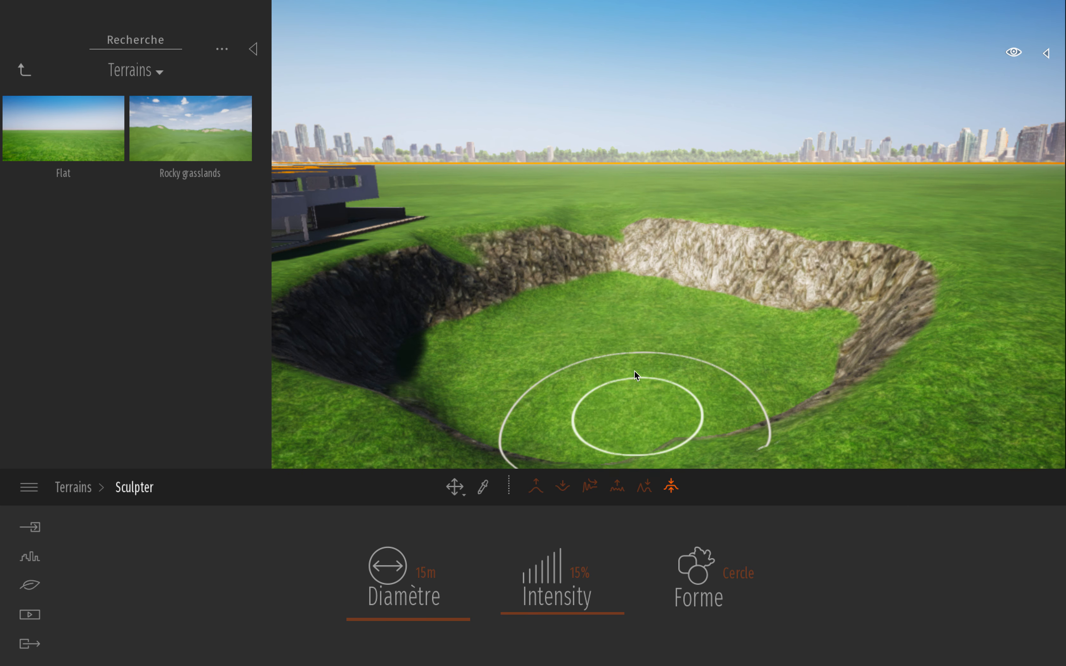
key("d")
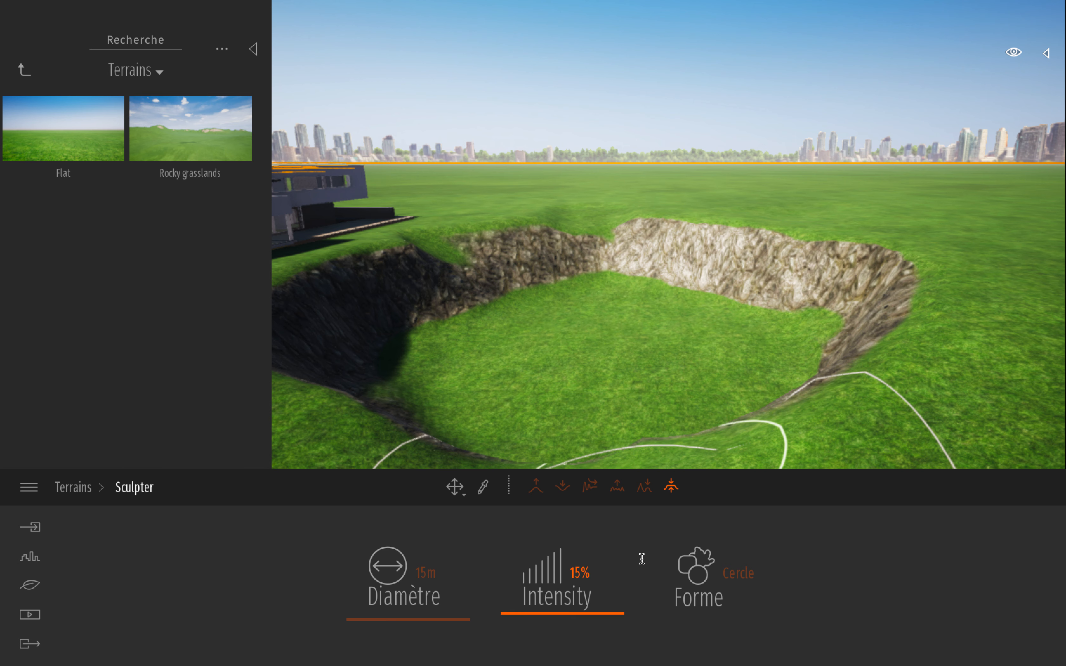
key("a")
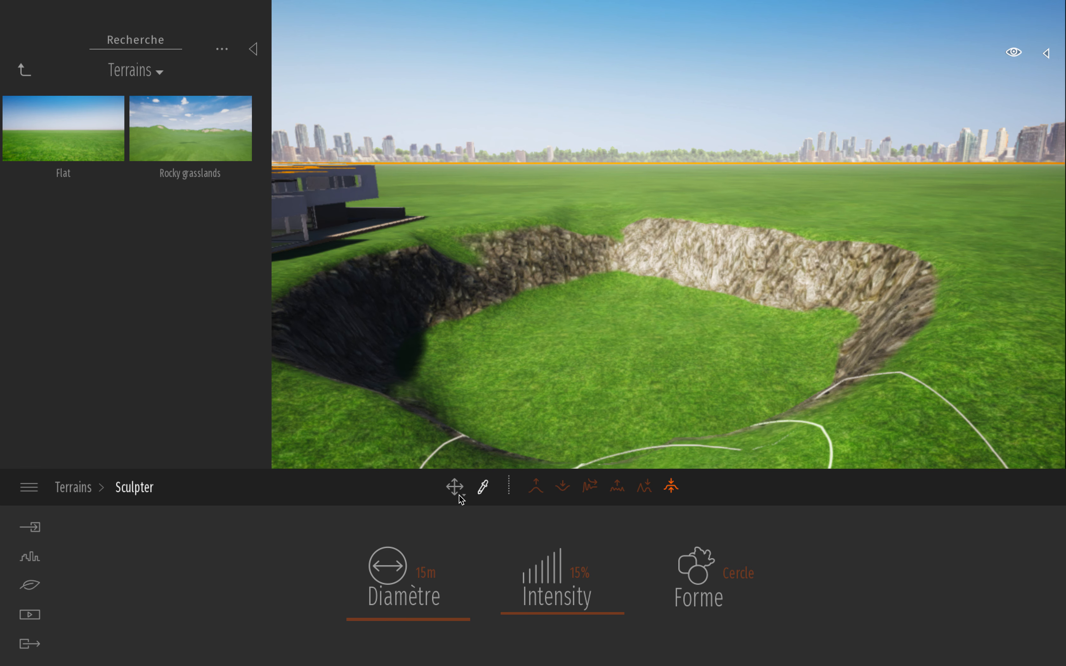
Step: Switch from sculpting to painting the terrain and select Mossy rocks as the paint material
left_click(84, 490)
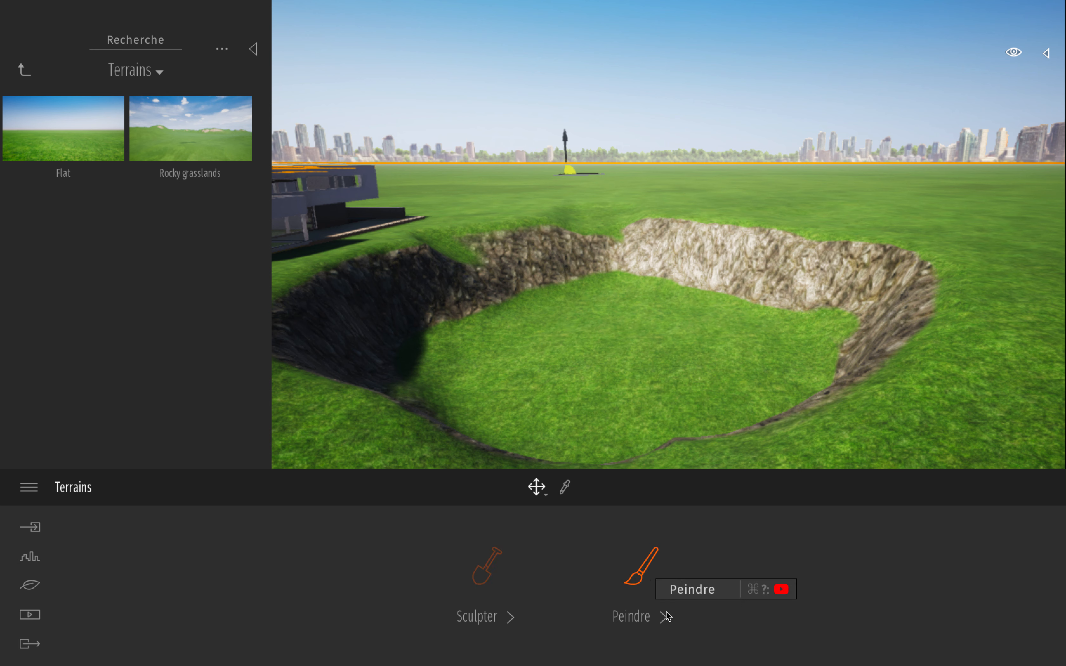
left_click(643, 568)
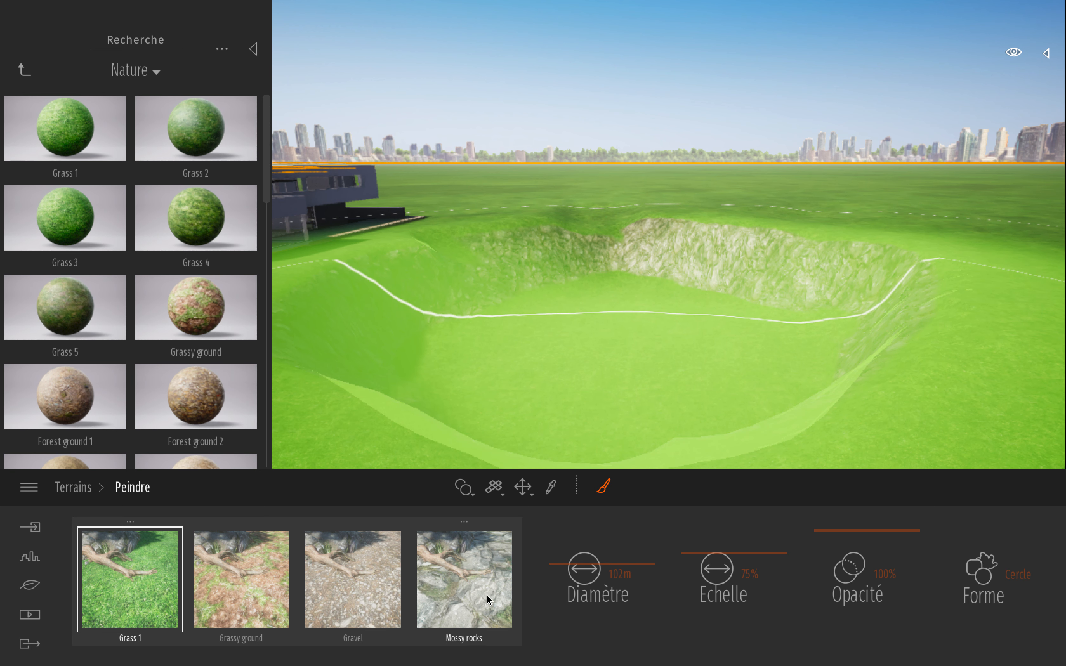
left_click(468, 593)
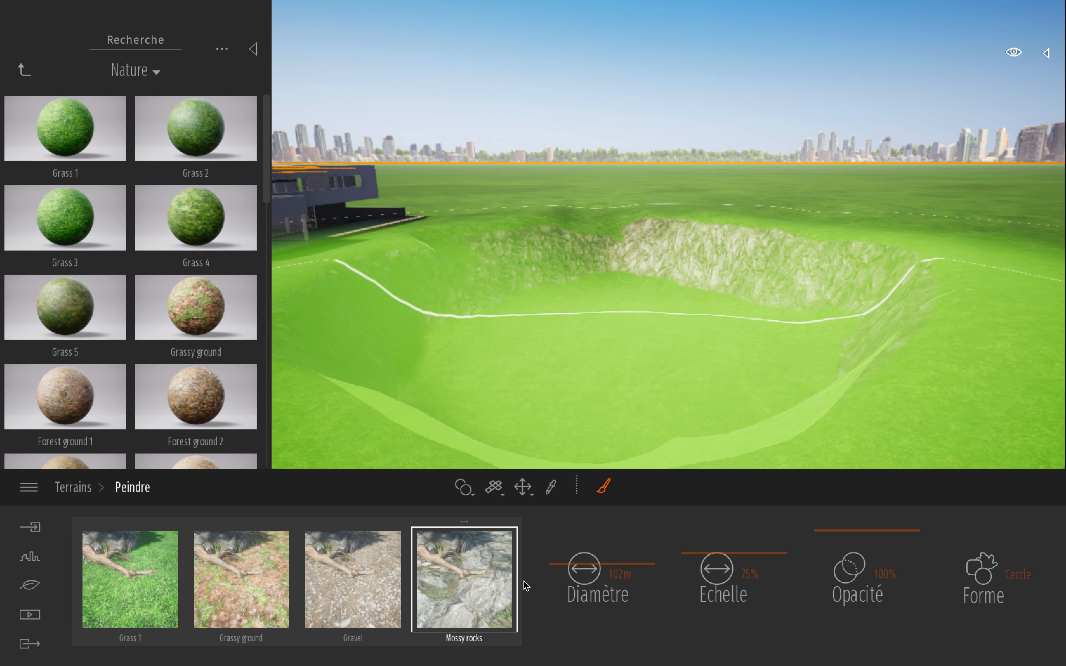
mouse_move(162, 390)
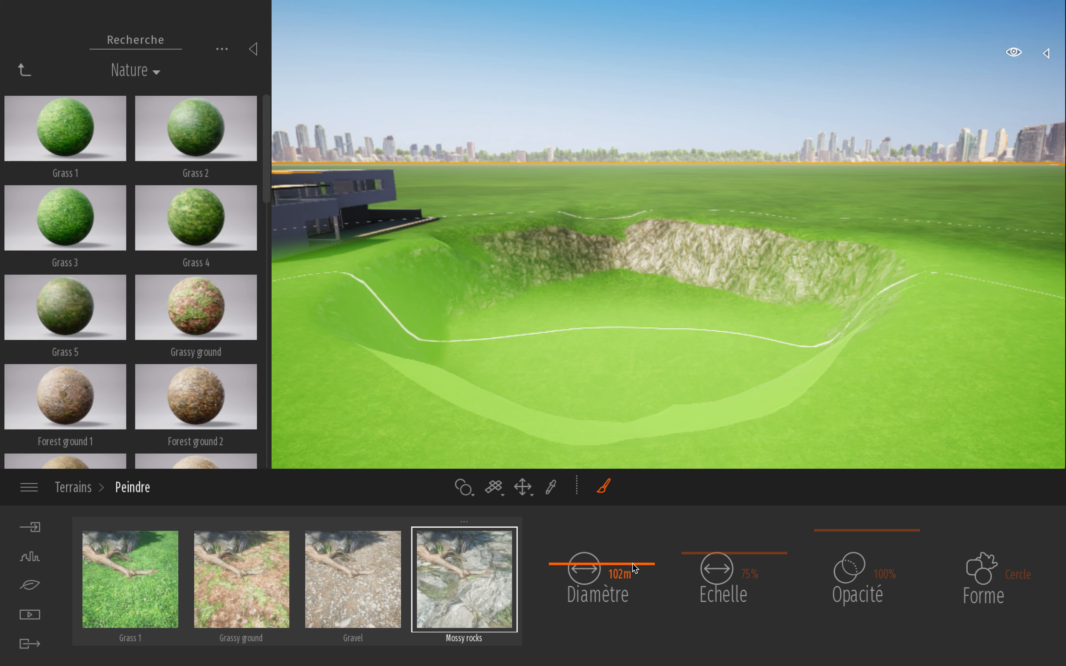
Step: Set the paint brush diameter to 12 m and the material scale to 64%
left_click_drag(604, 568, 600, 614)
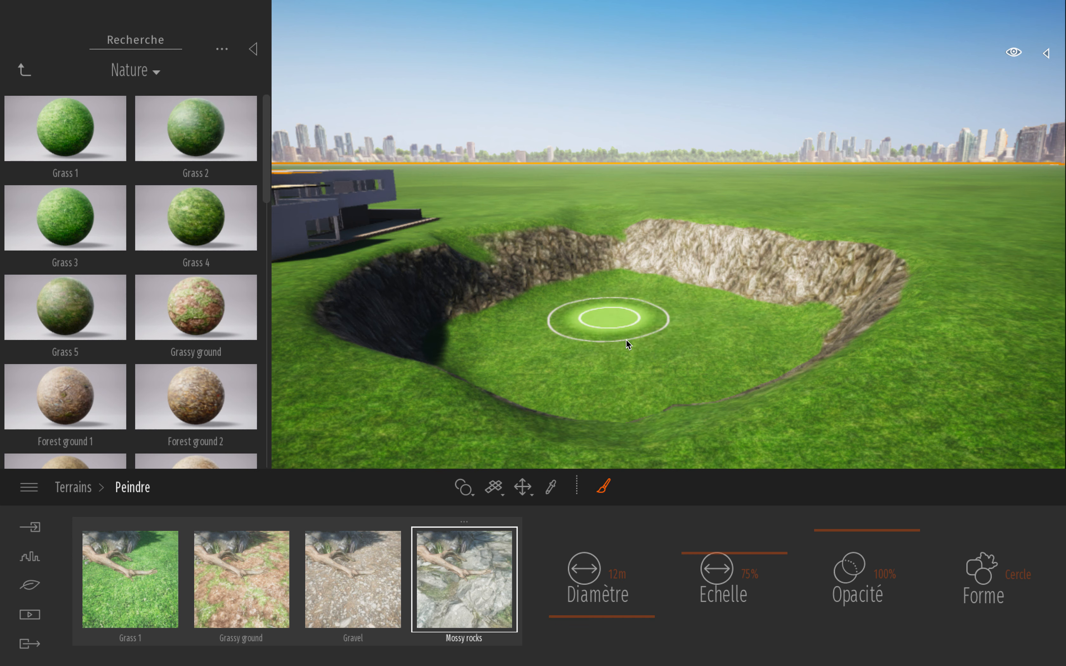
scroll(600, 341, "up", 2)
left_click_drag(719, 551, 714, 563)
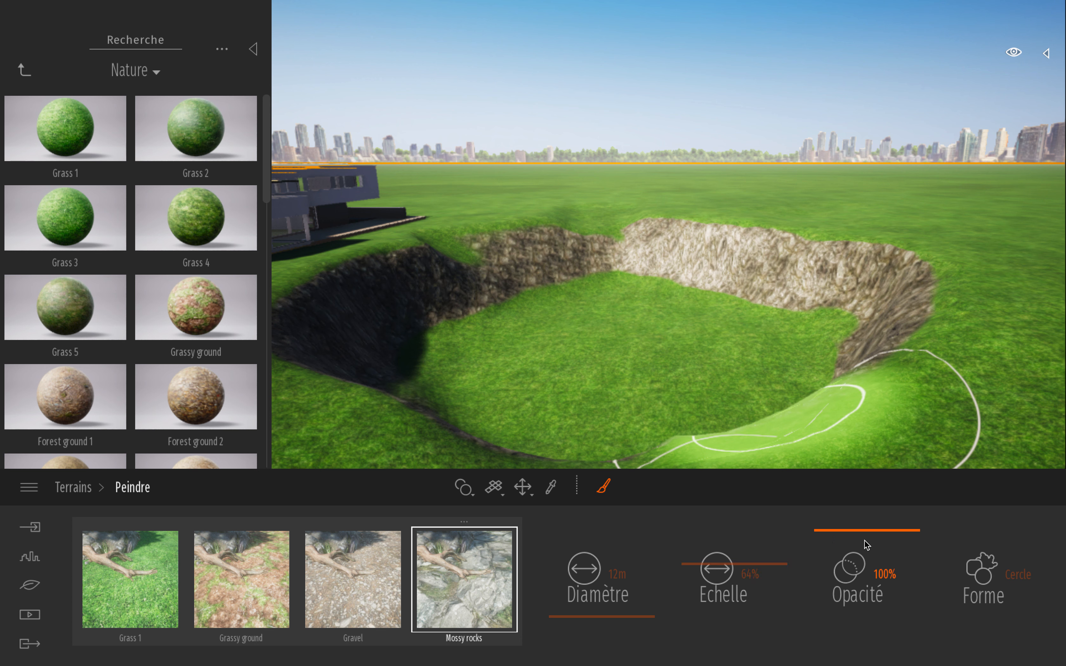
Step: Paint the pit's grassy floor and walls with the Mossy rocks material at 100% opacity
mouse_move(703, 399)
left_mouse_down()
mouse_move(661, 323)
mouse_move(663, 385)
mouse_move(679, 315)
mouse_move(601, 377)
mouse_move(701, 339)
mouse_move(616, 365)
mouse_move(628, 326)
mouse_move(539, 324)
mouse_move(563, 331)
mouse_move(664, 315)
mouse_move(738, 335)
mouse_move(755, 288)
mouse_move(755, 307)
mouse_move(609, 298)
mouse_move(498, 359)
mouse_move(476, 337)
mouse_move(613, 407)
mouse_move(830, 357)
mouse_move(802, 374)
mouse_move(614, 257)
mouse_move(475, 289)
mouse_move(468, 419)
mouse_move(869, 293)
mouse_move(840, 274)
left_mouse_up()
key("Left")
key("w")
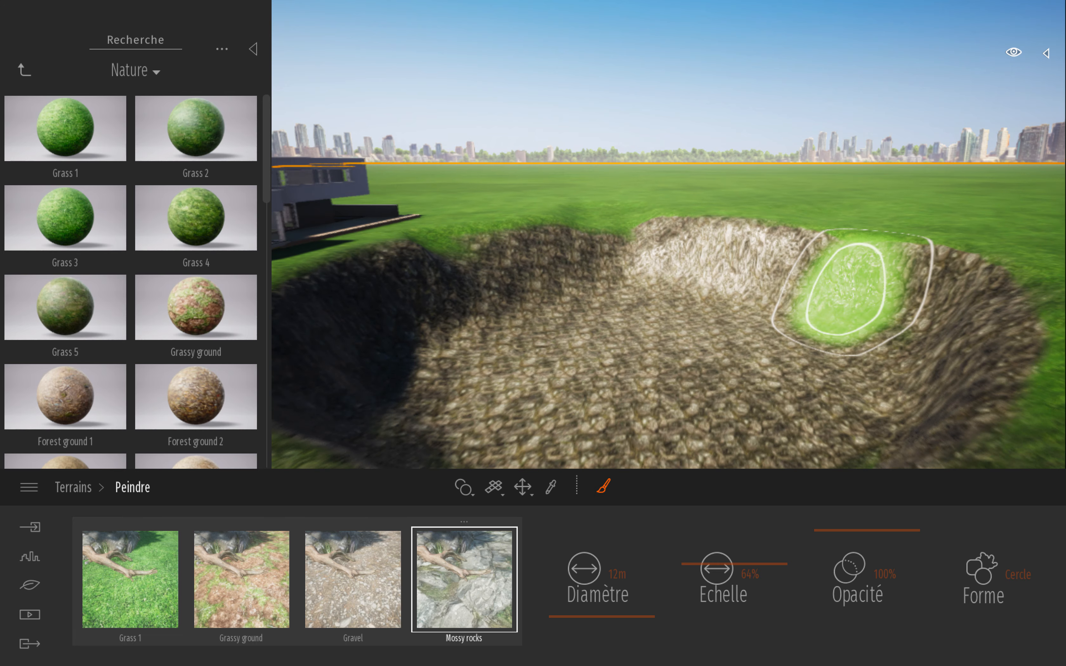
Step: Examine the rock-painted pit and its edges beside the house from near and far
mouse_move(842, 282)
right_mouse_down()
mouse_move(687, 300)
mouse_move(866, 293)
mouse_move(874, 322)
mouse_move(1009, 318)
mouse_move(933, 292)
right_mouse_up()
key("d")
key("s")
key("a")
key("w")
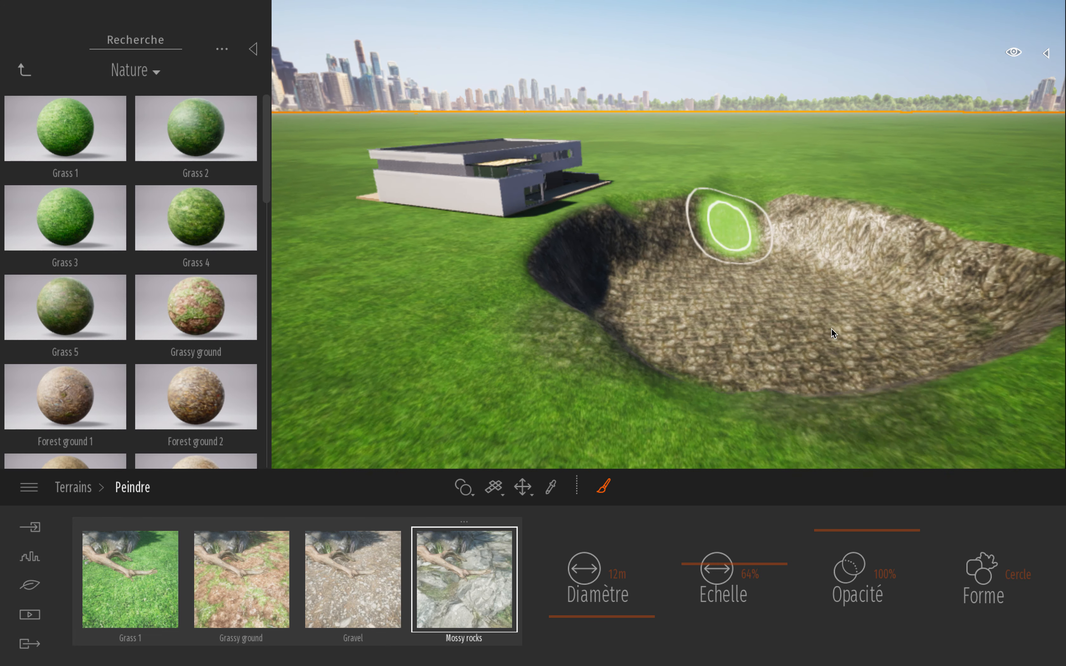
key("w")
key("d")
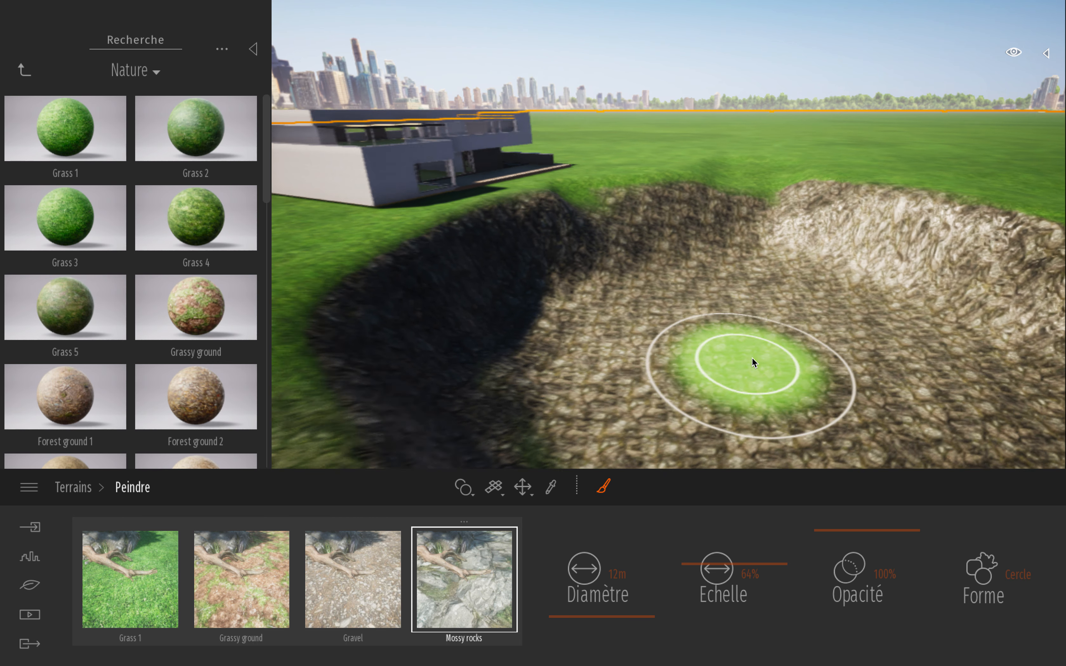
key("s")
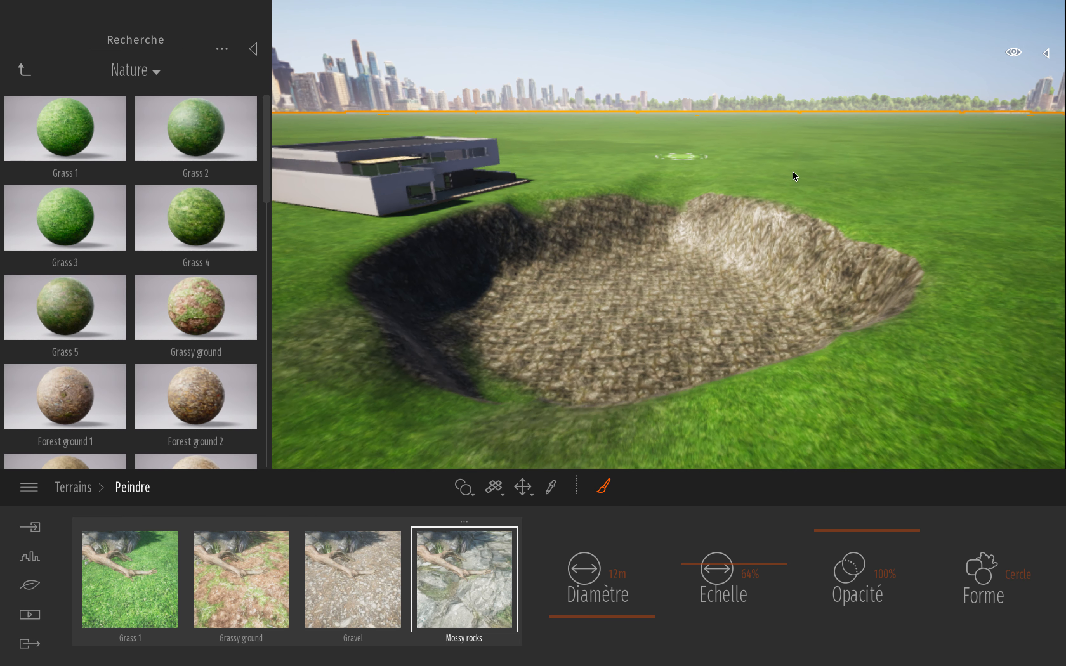
key("w")
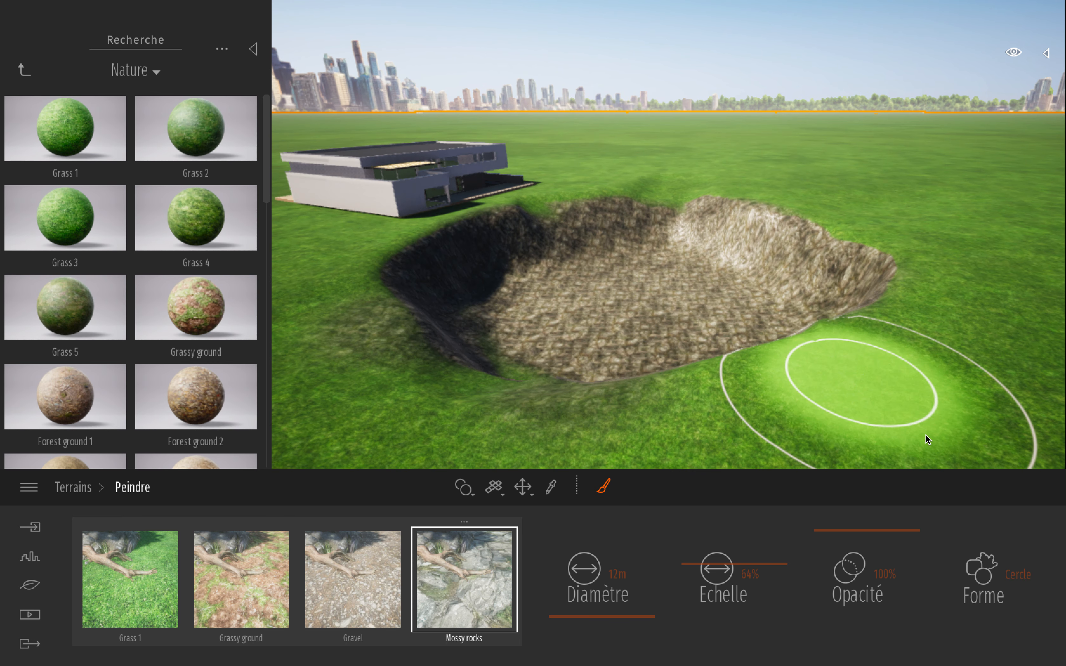
key("a")
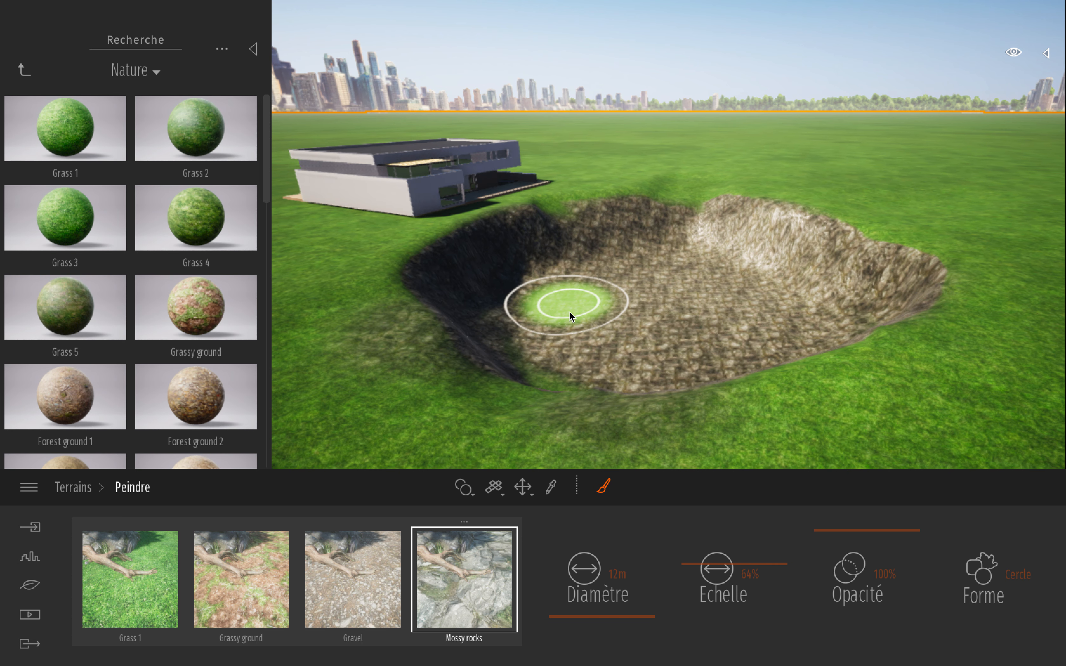
key("a")
Step: Browse the Nature materials available for terrain painting, from rocks and sands to mud and ground plants
scroll(199, 223, "down", 10)
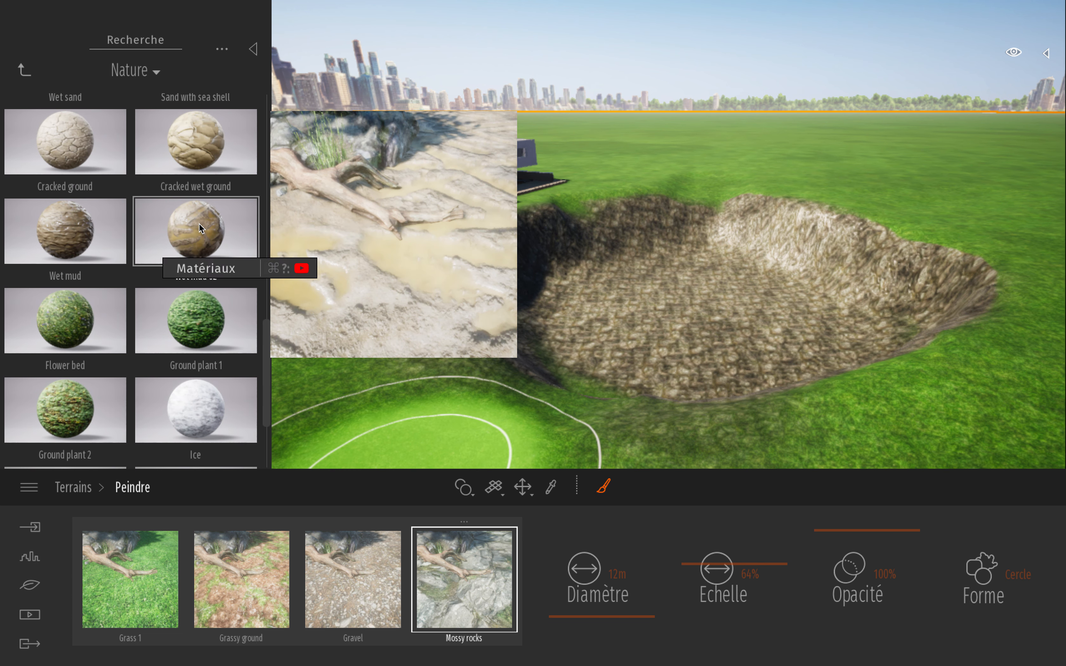
scroll(168, 306, "up", 5)
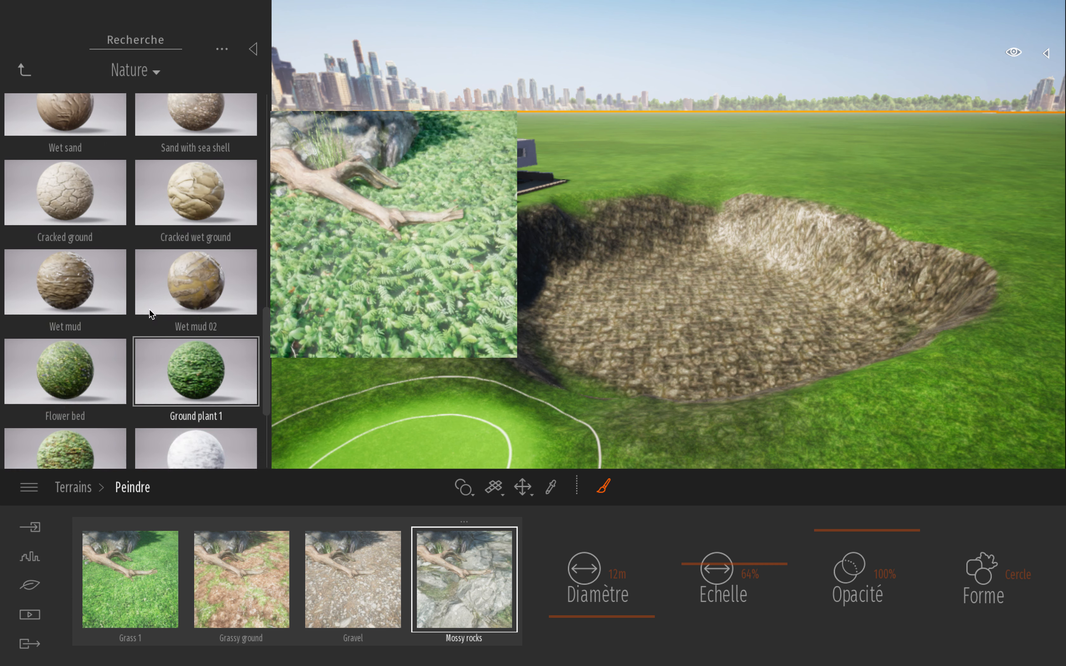
scroll(151, 311, "up", 1)
scroll(152, 310, "down", 3)
scroll(151, 311, "up", 3)
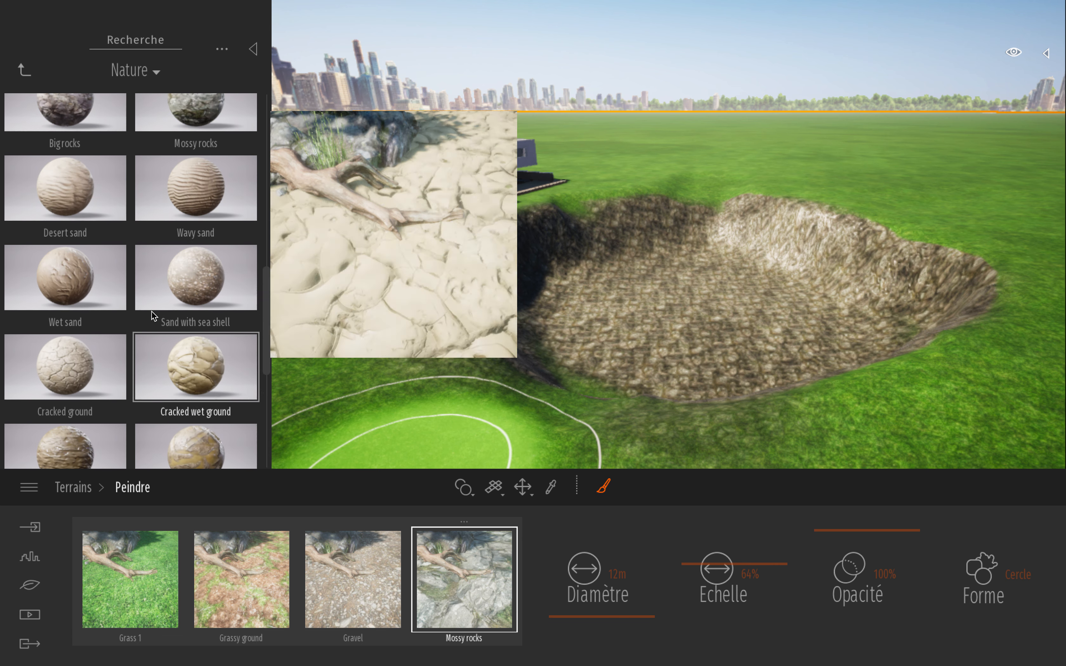
scroll(152, 311, "down", 5)
scroll(152, 310, "up", 8)
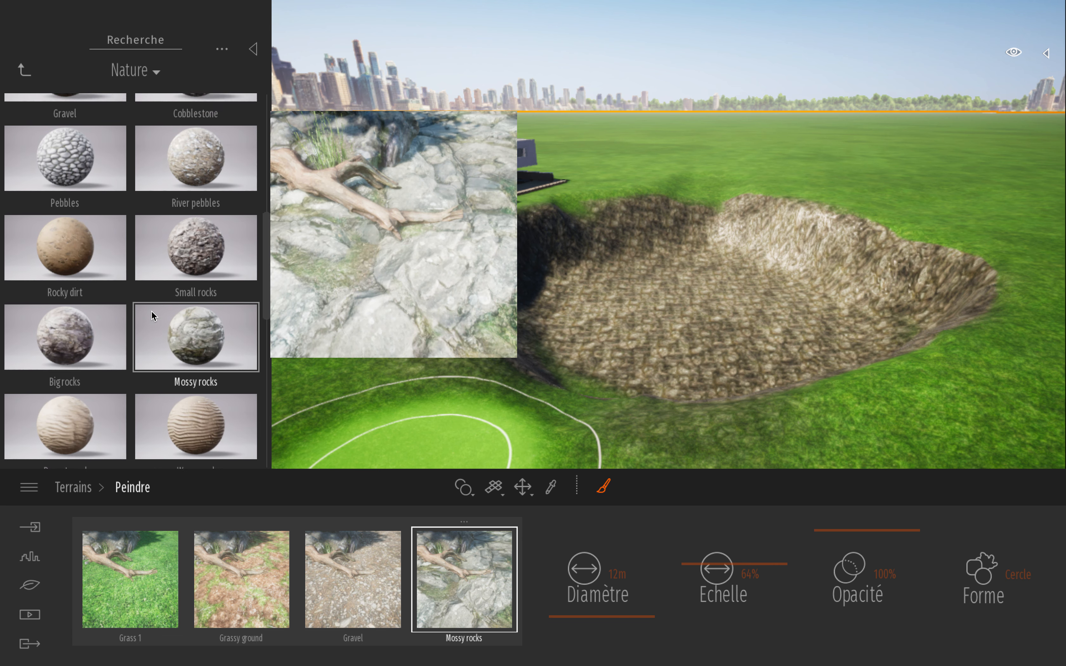
scroll(151, 314, "up", 1)
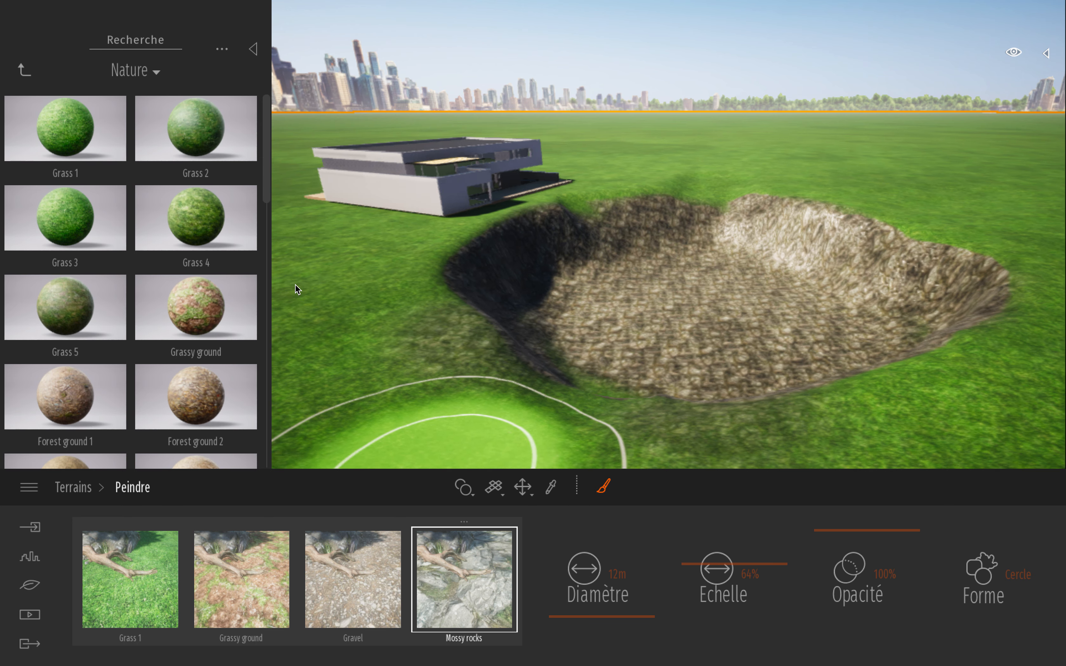
Step: Hide the materials library and examine the house and painted pit from several angles
left_click(253, 49)
scroll(572, 276, "down", 3)
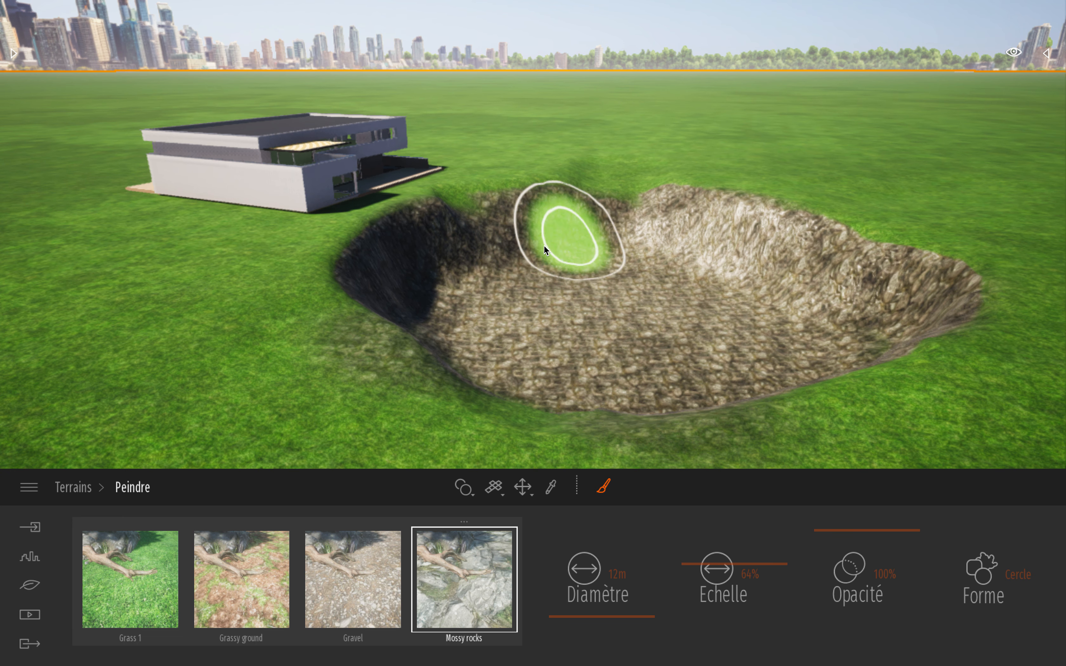
key("Left")
key("Down")
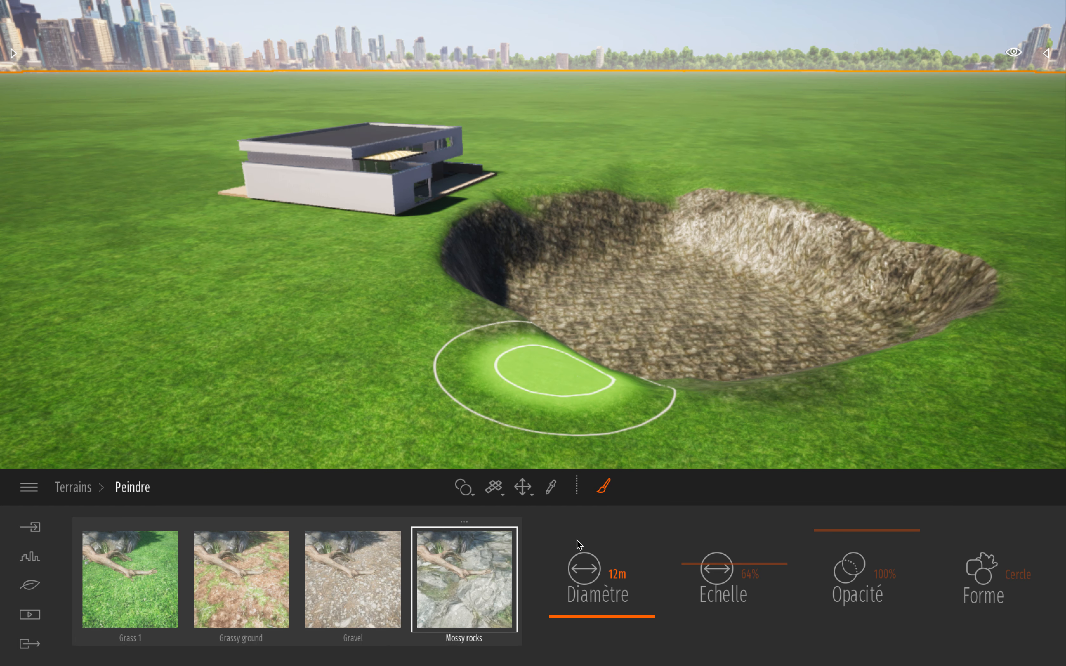
right_click_drag(685, 244, 789, 236)
right_click_drag(622, 251, 678, 262)
key("Up")
key("Up")
right_click_drag(502, 252, 339, 229)
key("Down")
key("Up")
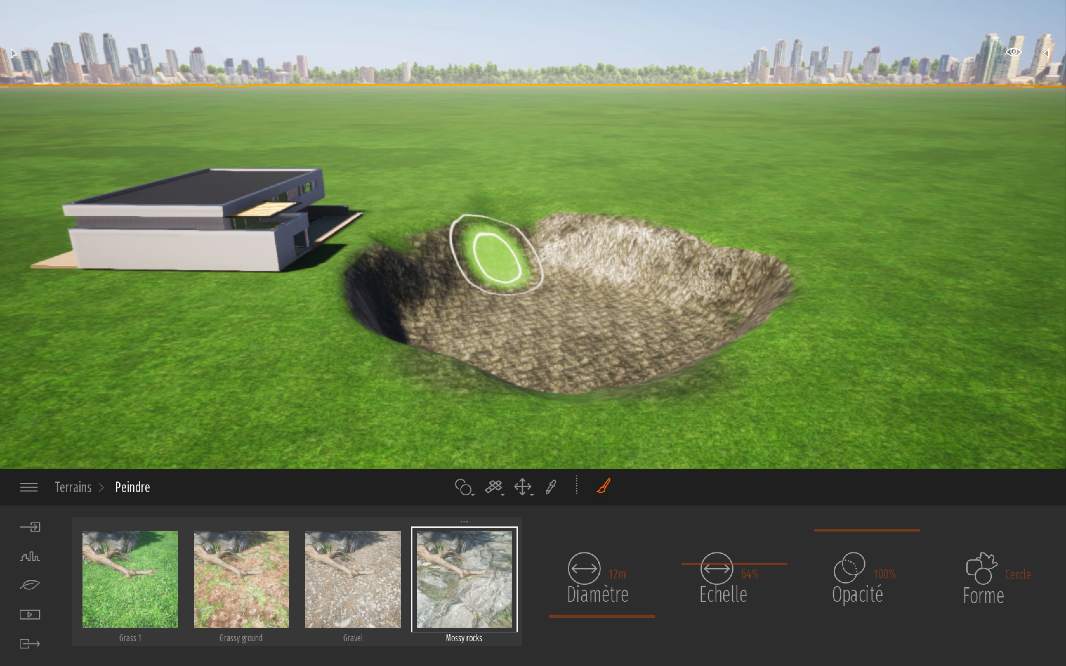
Step: Raise the rocky floor of the pit into uneven mounds with the 15 m Raise sculpting brush at 15% intensity
left_click(73, 489)
left_click(486, 570)
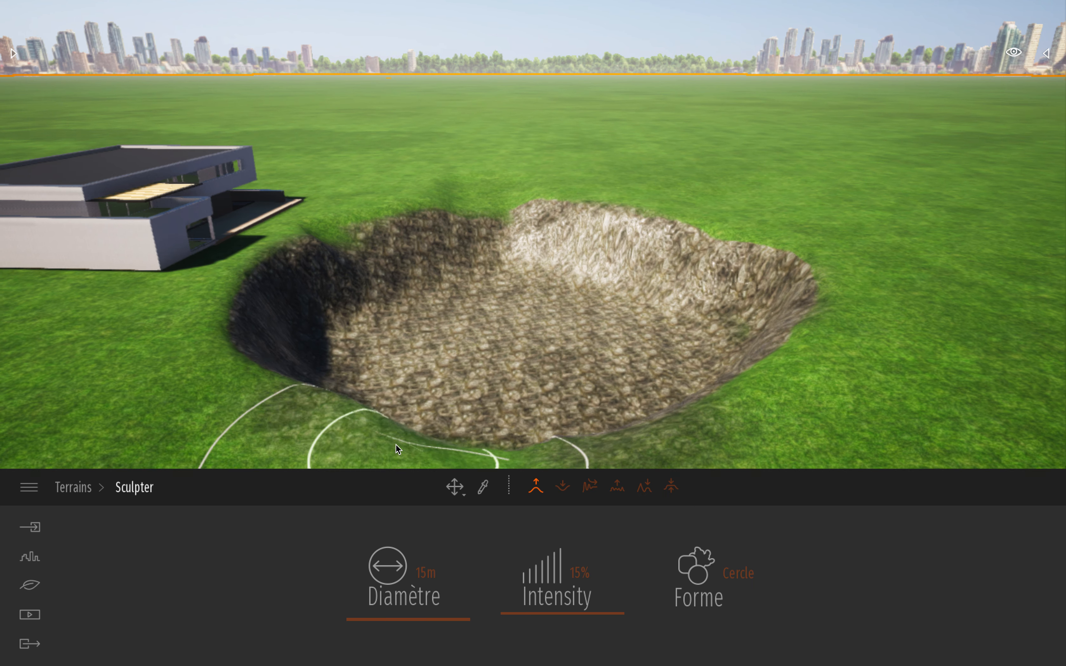
key("Left")
key("Down")
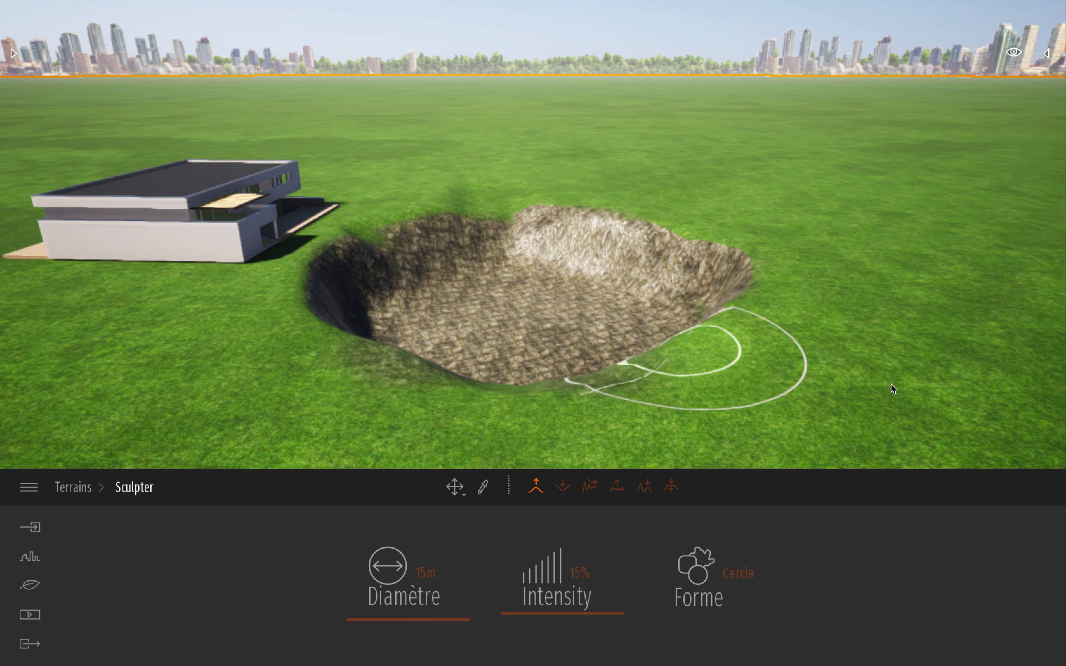
key("Up")
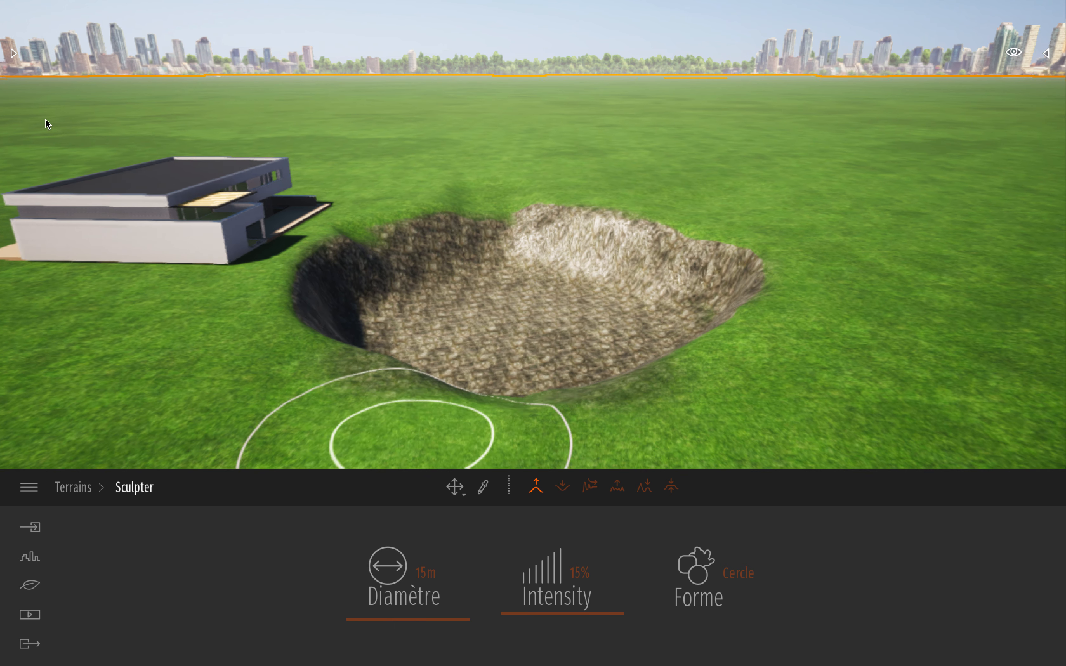
key("Up")
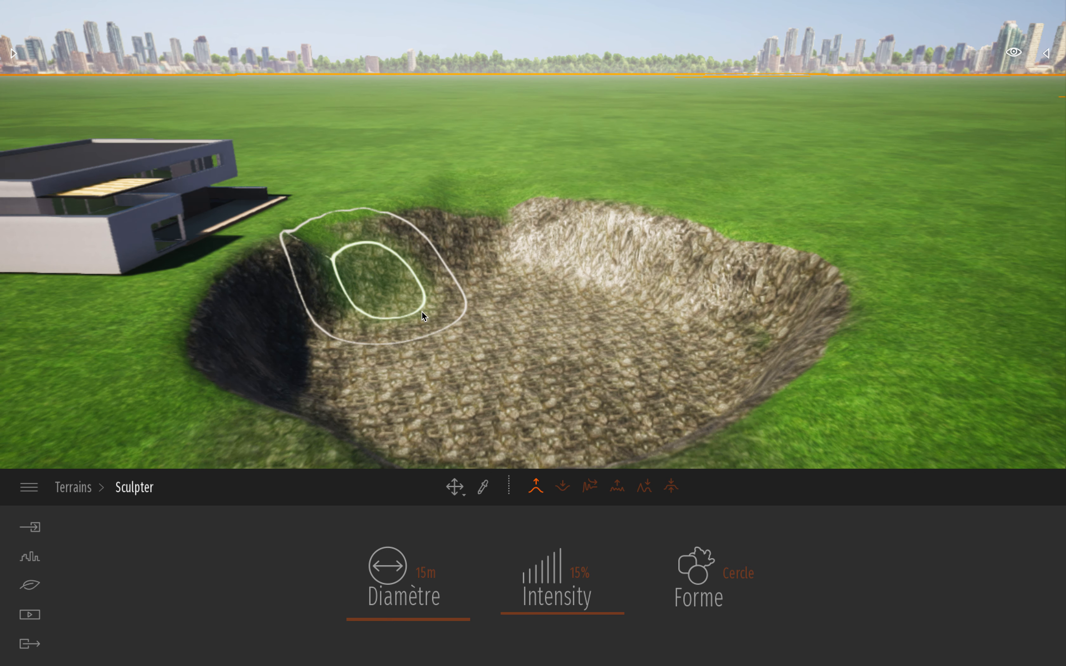
key("Down")
mouse_move(493, 279)
left_mouse_down()
mouse_move(458, 264)
mouse_move(334, 406)
mouse_move(390, 278)
mouse_move(488, 263)
mouse_move(617, 264)
mouse_move(723, 304)
mouse_move(582, 406)
mouse_move(433, 401)
mouse_move(370, 338)
mouse_move(637, 315)
mouse_move(558, 256)
mouse_move(468, 334)
mouse_move(436, 257)
mouse_move(251, 278)
mouse_move(279, 348)
mouse_move(404, 278)
mouse_move(358, 282)
mouse_move(541, 243)
mouse_move(458, 231)
mouse_move(495, 276)
mouse_move(663, 361)
mouse_move(604, 233)
mouse_move(750, 348)
left_mouse_up()
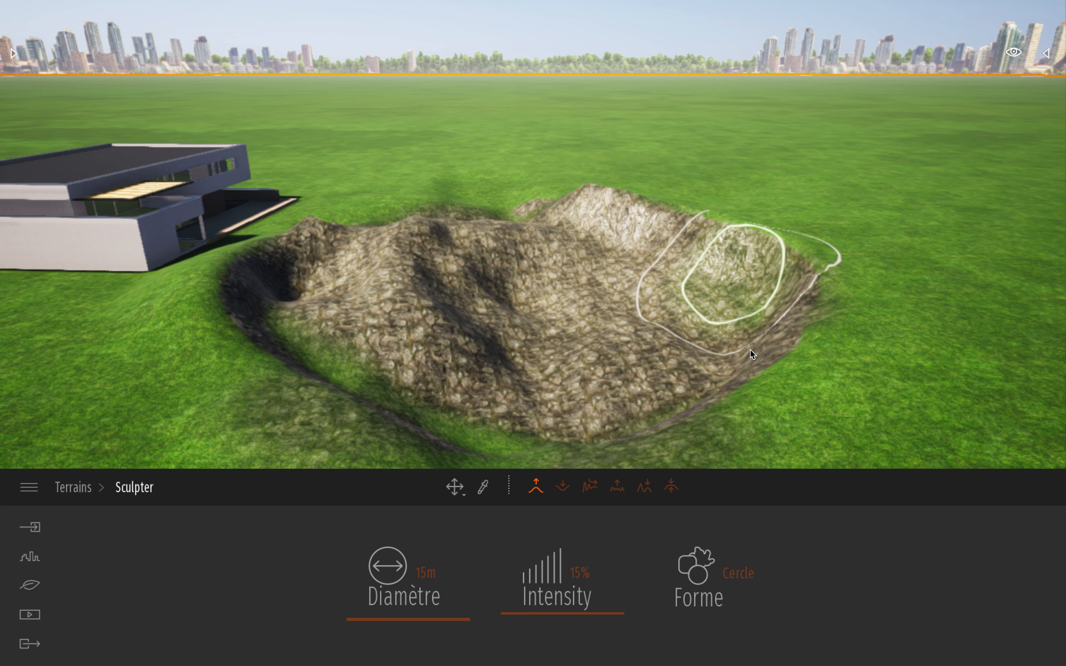
Step: Set the sculpting brush diameter to 28 m and raise the rocky ground inside the pit further
key("s")
key("a")
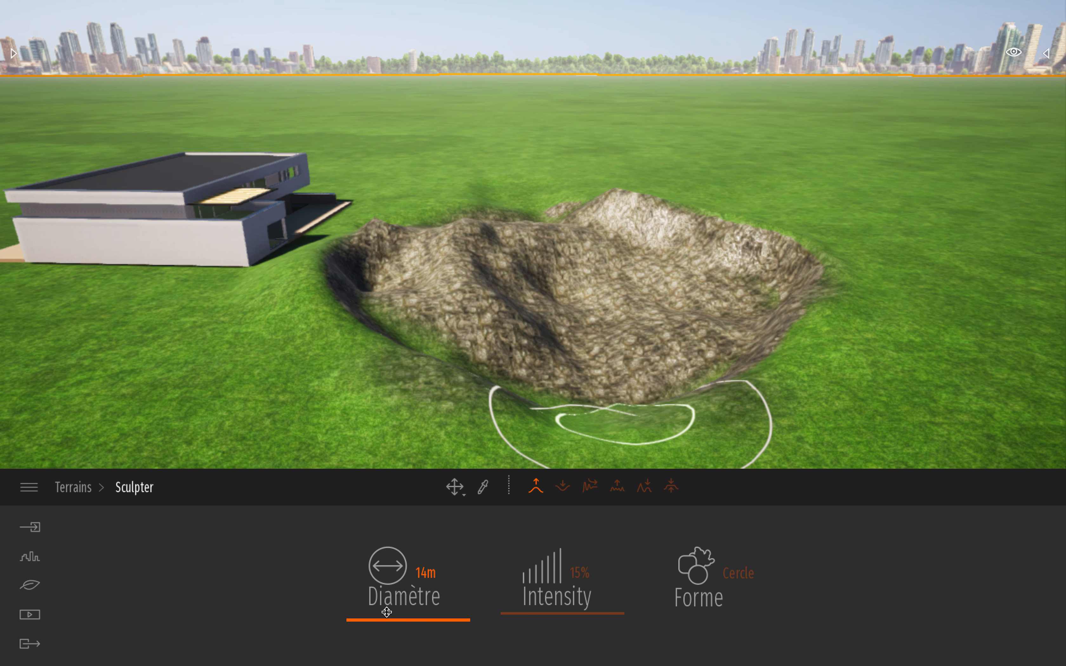
left_click_drag(387, 613, 387, 612)
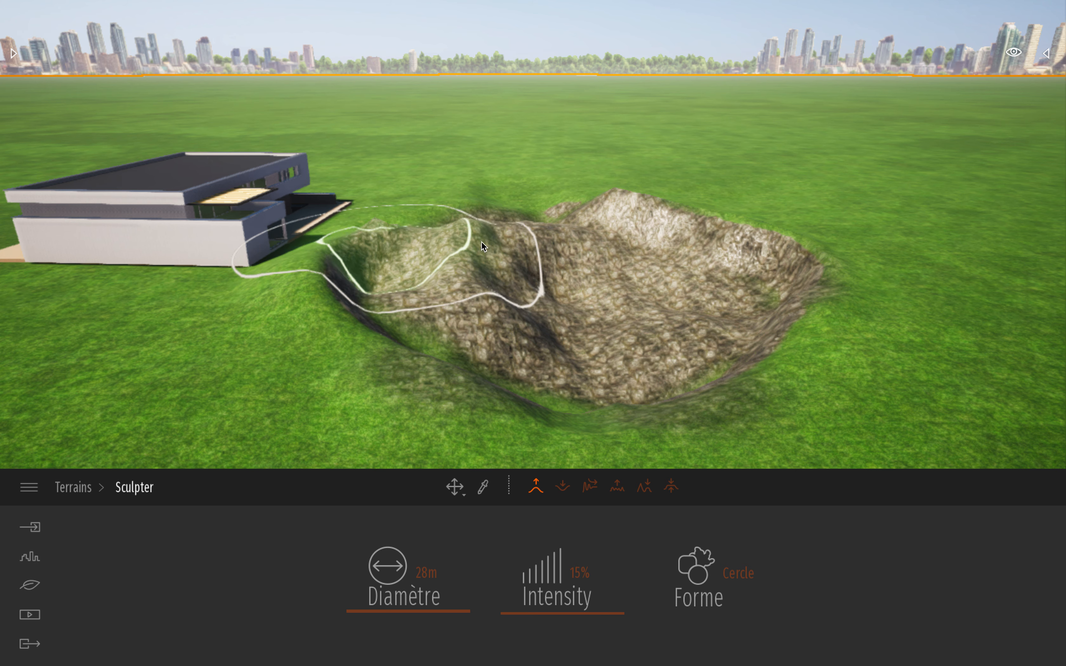
key("s")
key("s")
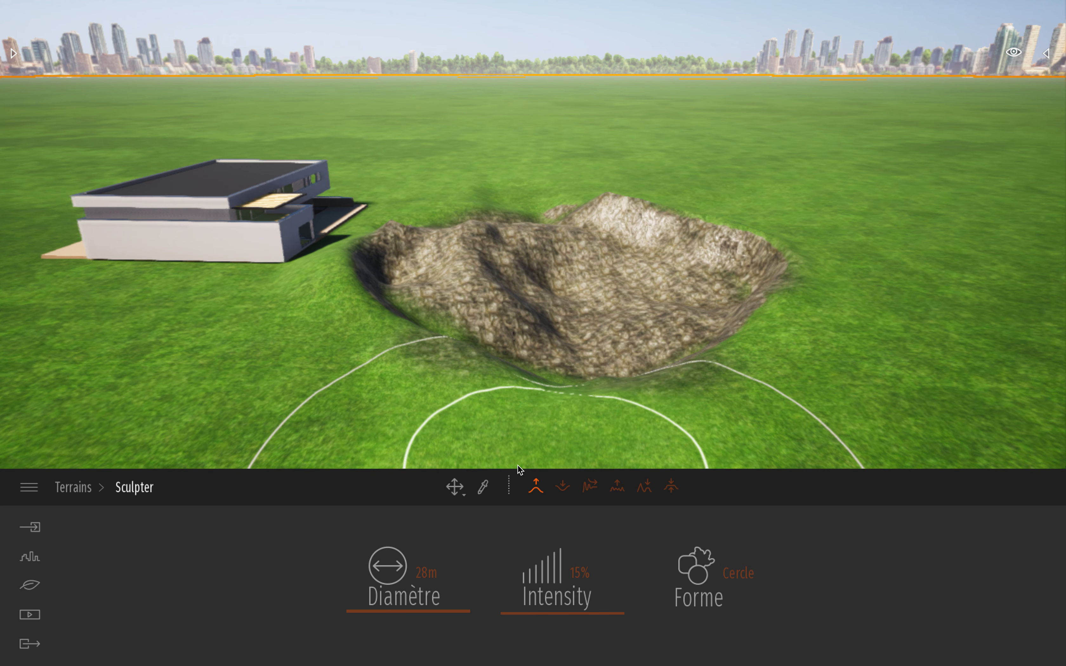
mouse_move(572, 266)
left_mouse_down()
mouse_move(632, 283)
mouse_move(669, 273)
mouse_move(543, 213)
mouse_move(450, 255)
left_mouse_up()
Step: Raise a tall rocky-sided hill and smaller grassy mounds on the opposite side of the house from the pit
key("a")
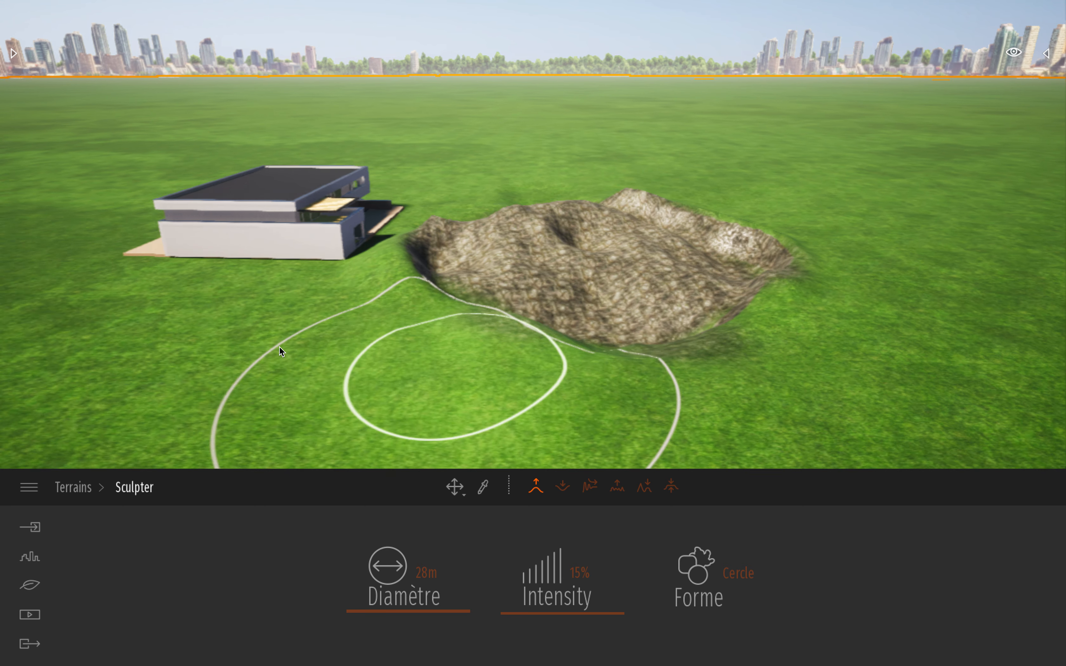
key("a")
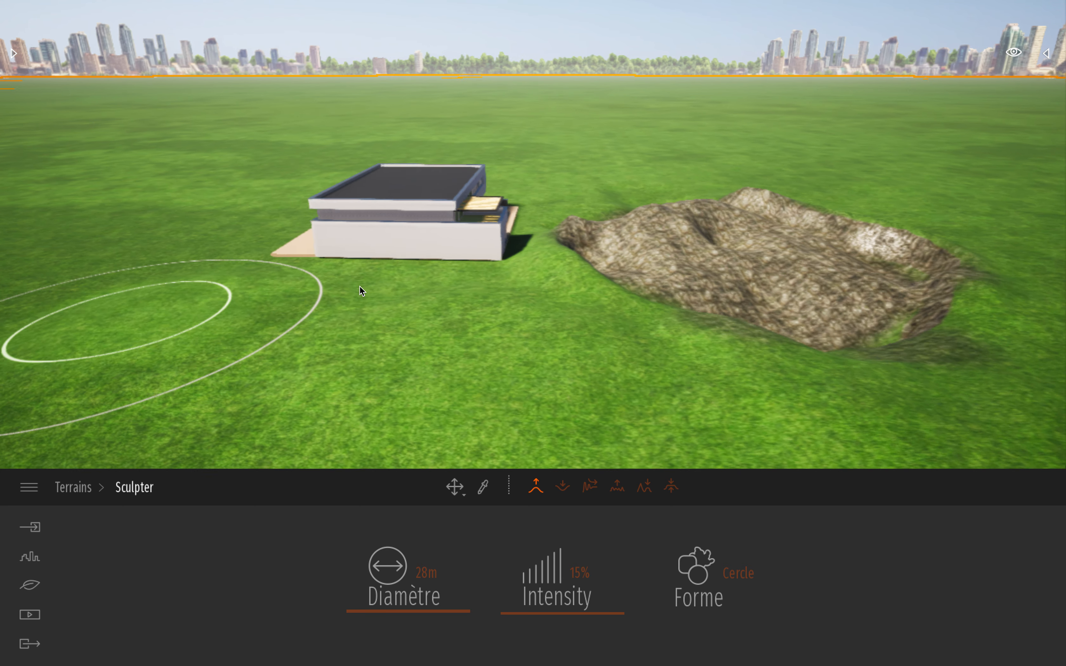
key("a")
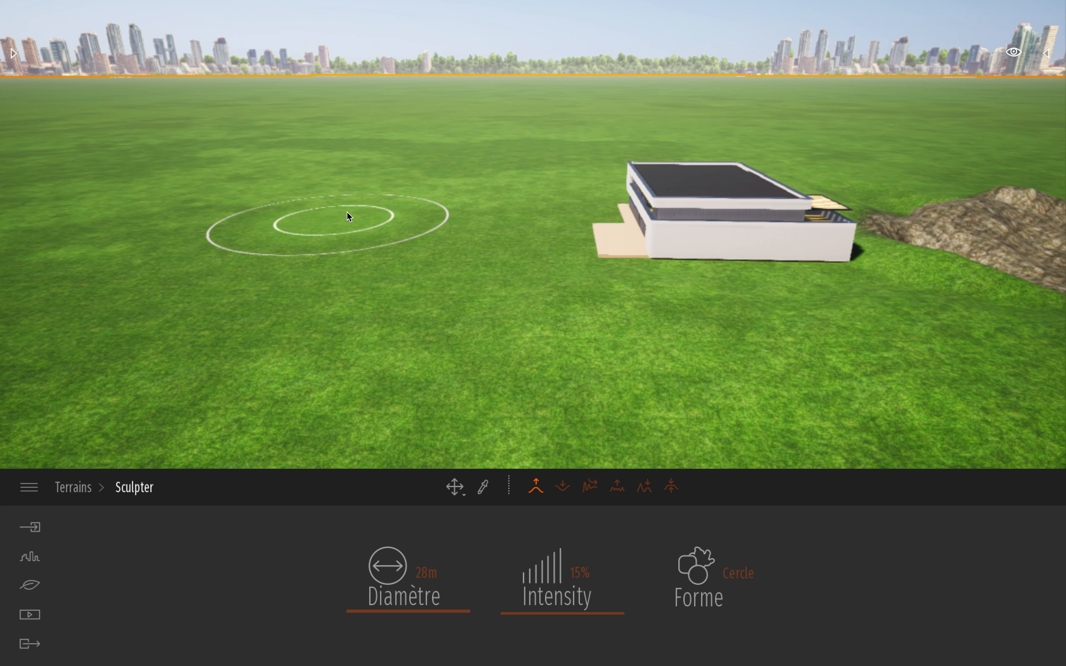
mouse_move(371, 199)
left_mouse_down()
mouse_move(368, 289)
mouse_move(401, 283)
mouse_move(384, 181)
mouse_move(155, 298)
mouse_move(274, 150)
left_mouse_up()
mouse_move(386, 171)
left_mouse_down()
mouse_move(297, 205)
mouse_move(461, 142)
left_mouse_up()
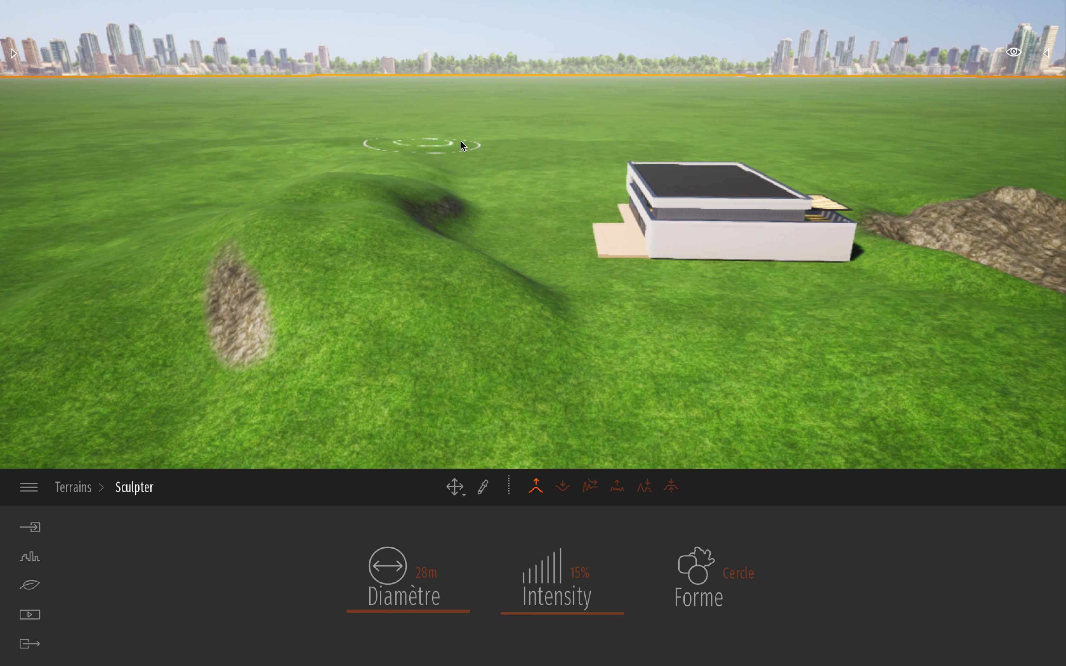
mouse_move(493, 179)
left_mouse_down()
mouse_move(362, 264)
mouse_move(173, 262)
mouse_move(190, 182)
mouse_move(363, 155)
left_mouse_up()
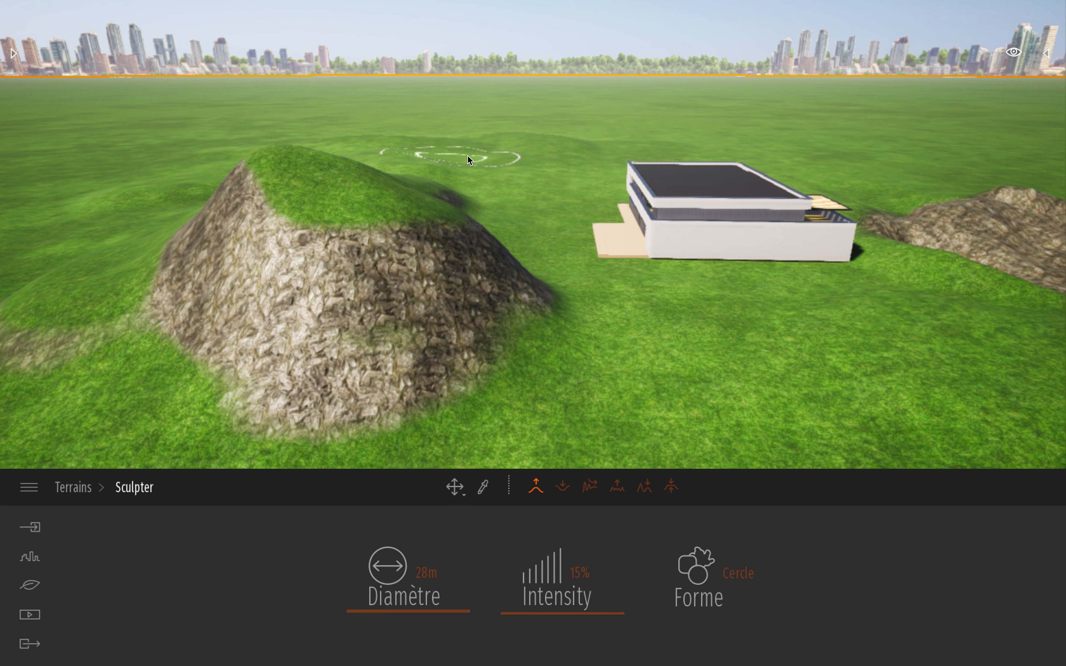
key("d")
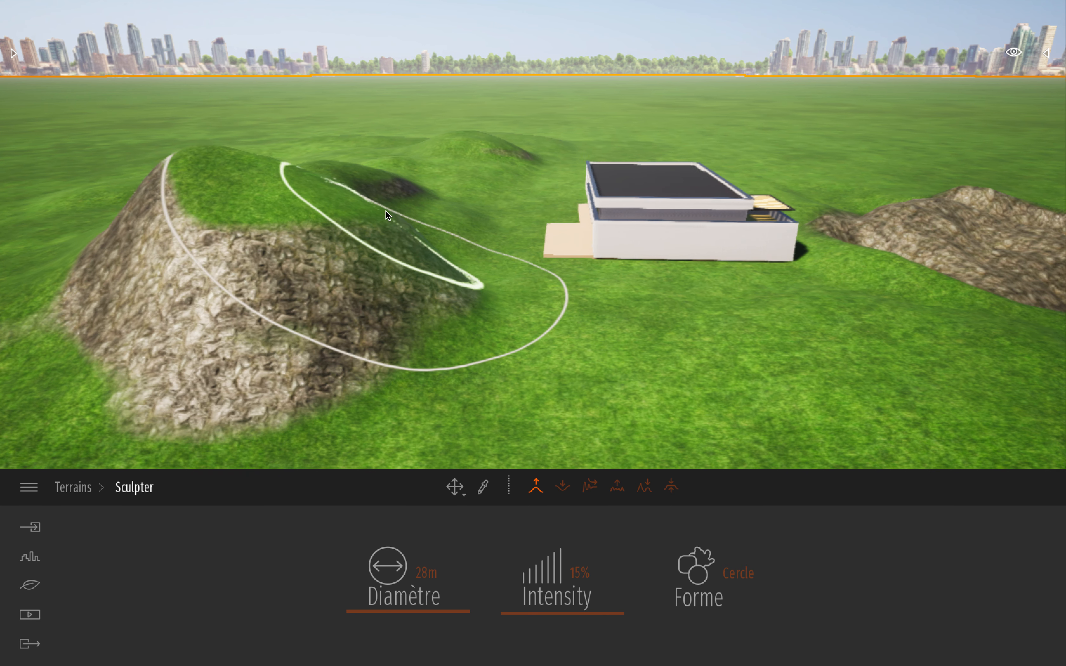
left_click_drag(371, 190, 377, 194)
key("d")
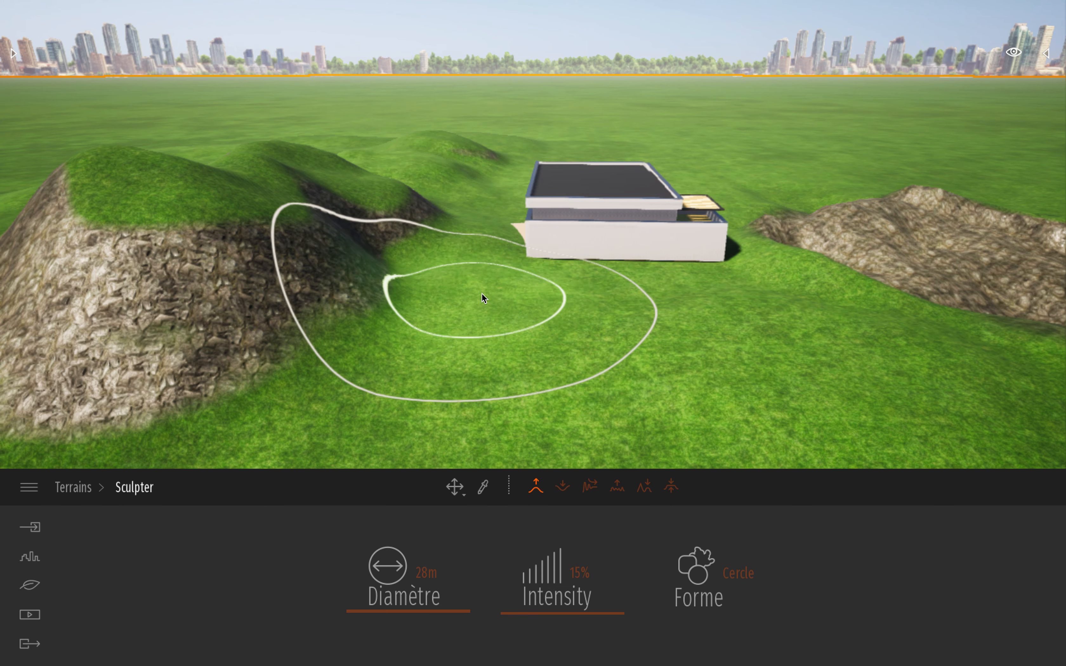
Step: Dig a deep, irregular rocky ravine around the former pit with the 28 m brush, extending it to the grass near the house
key("d")
key("d")
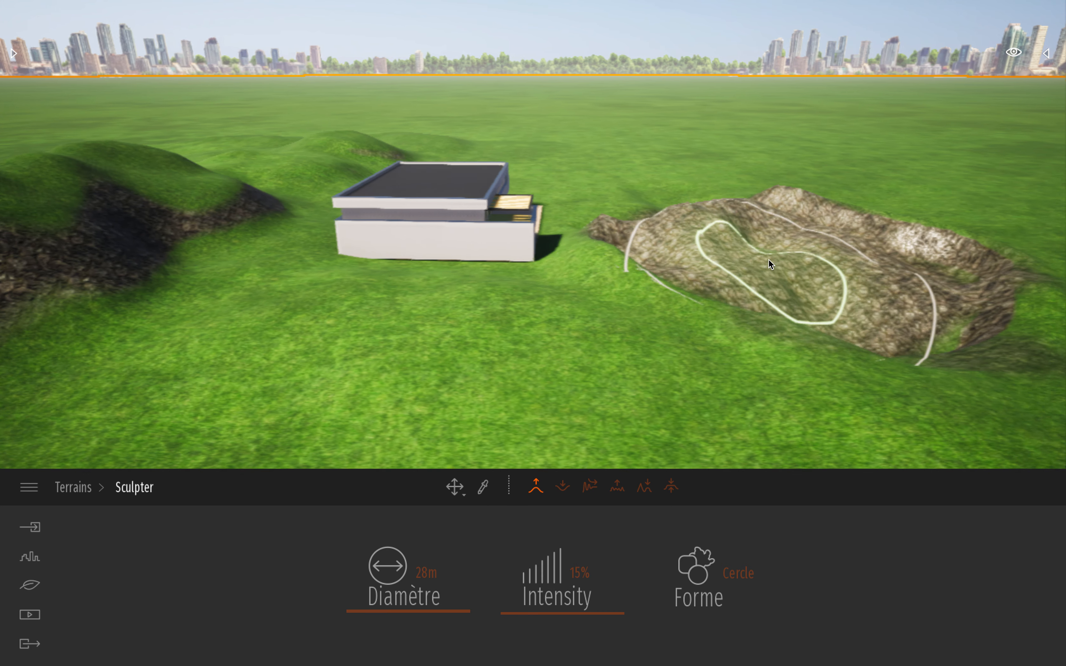
key("d")
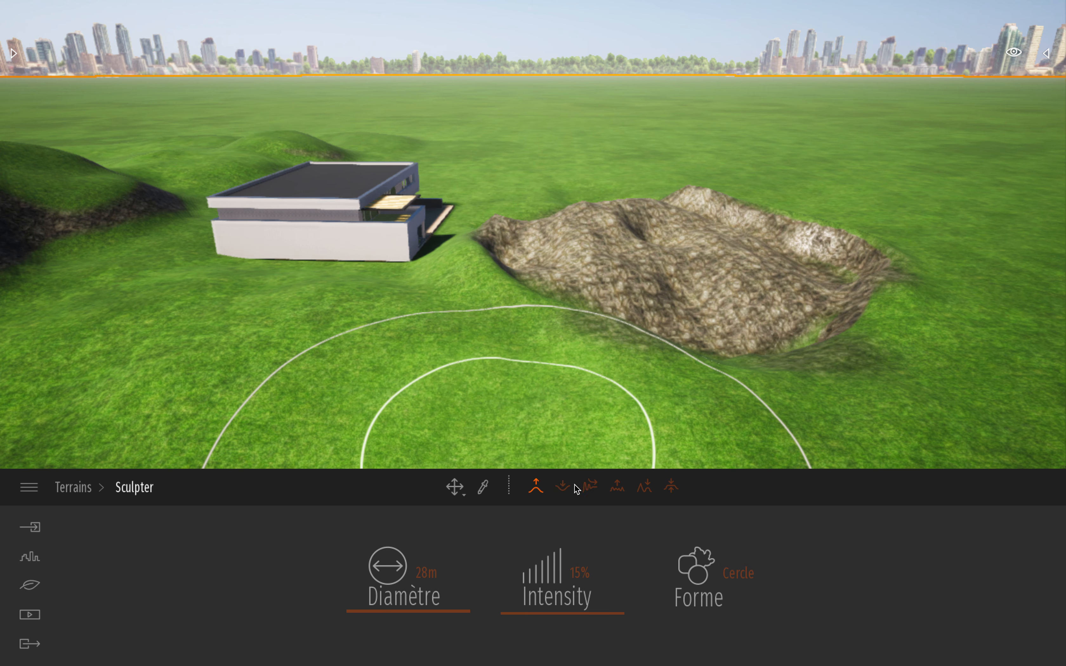
left_click(568, 486)
key("d")
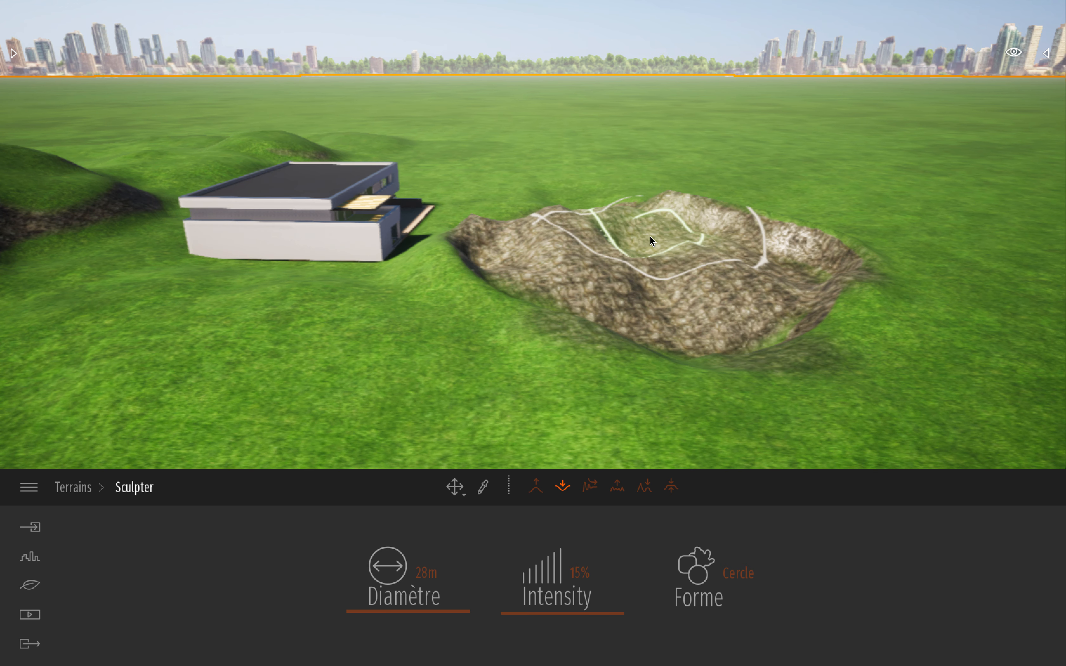
mouse_move(649, 235)
left_mouse_down()
mouse_move(541, 349)
mouse_move(555, 214)
mouse_move(519, 215)
mouse_move(375, 301)
mouse_move(415, 241)
mouse_move(471, 213)
mouse_move(696, 218)
mouse_move(710, 378)
mouse_move(580, 437)
mouse_move(419, 442)
mouse_move(651, 336)
mouse_move(682, 189)
mouse_move(618, 170)
mouse_move(723, 305)
mouse_move(726, 438)
mouse_move(760, 284)
mouse_move(601, 180)
left_mouse_up()
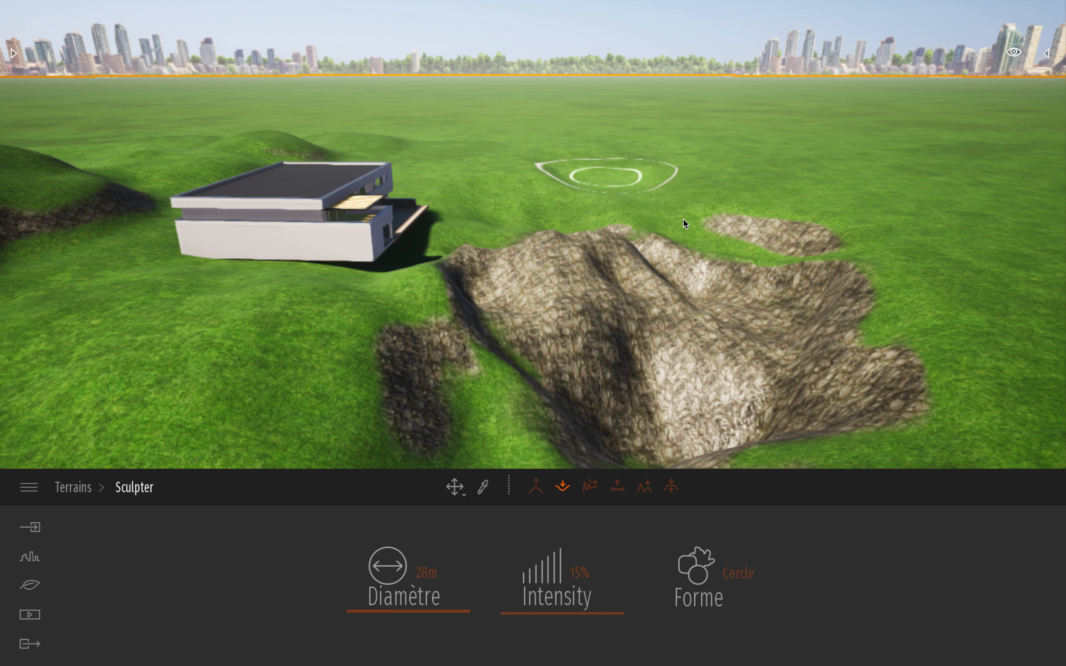
mouse_move(684, 224)
left_mouse_down()
mouse_move(940, 428)
mouse_move(785, 252)
mouse_move(589, 127)
left_mouse_up()
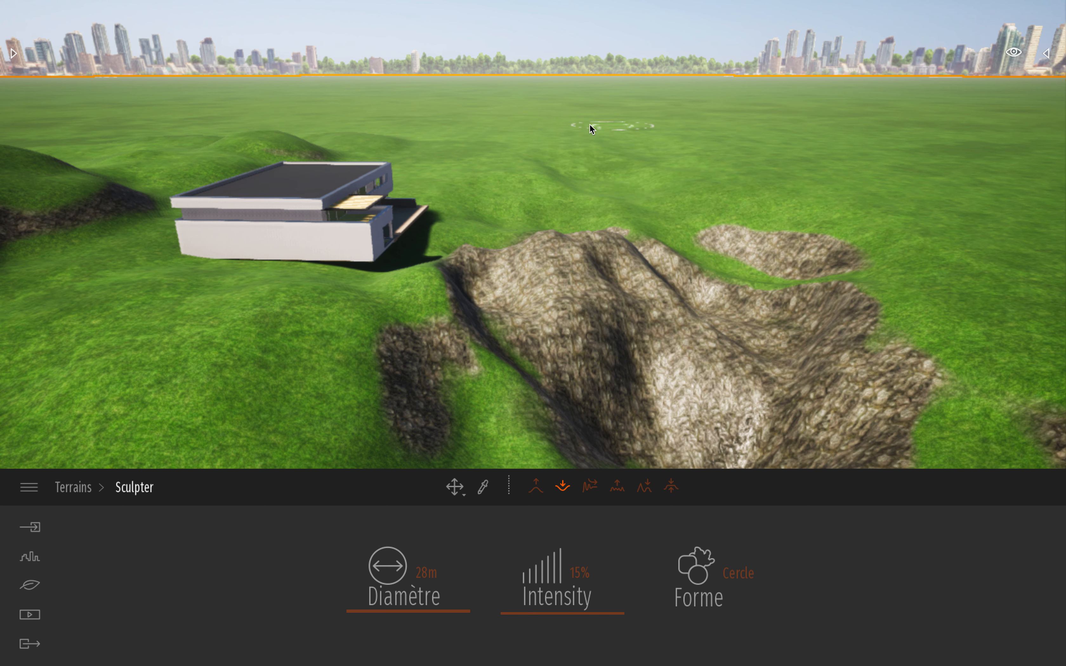
mouse_move(656, 289)
left_mouse_down()
mouse_move(624, 324)
mouse_move(546, 246)
mouse_move(552, 161)
mouse_move(775, 286)
mouse_move(775, 210)
mouse_move(713, 193)
mouse_move(927, 360)
mouse_move(849, 375)
mouse_move(699, 211)
mouse_move(791, 273)
mouse_move(758, 410)
mouse_move(691, 164)
mouse_move(686, 185)
mouse_move(537, 192)
mouse_move(777, 377)
mouse_move(715, 202)
mouse_move(781, 204)
mouse_move(976, 352)
mouse_move(824, 397)
left_mouse_up()
mouse_move(519, 480)
left_mouse_down()
mouse_move(769, 163)
mouse_move(598, 105)
left_mouse_up()
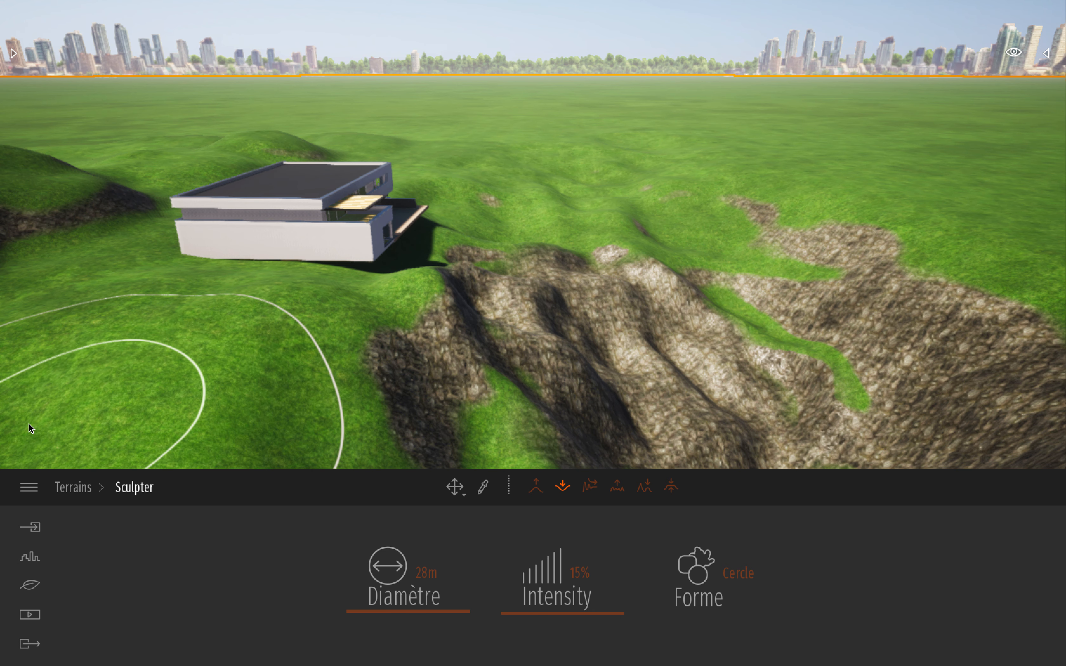
mouse_move(274, 361)
left_mouse_down()
mouse_move(240, 284)
mouse_move(333, 266)
mouse_move(960, 382)
mouse_move(824, 217)
left_mouse_up()
Step: Raise the lowered ground between the house and the ravine back up to the base of the house
key("Left")
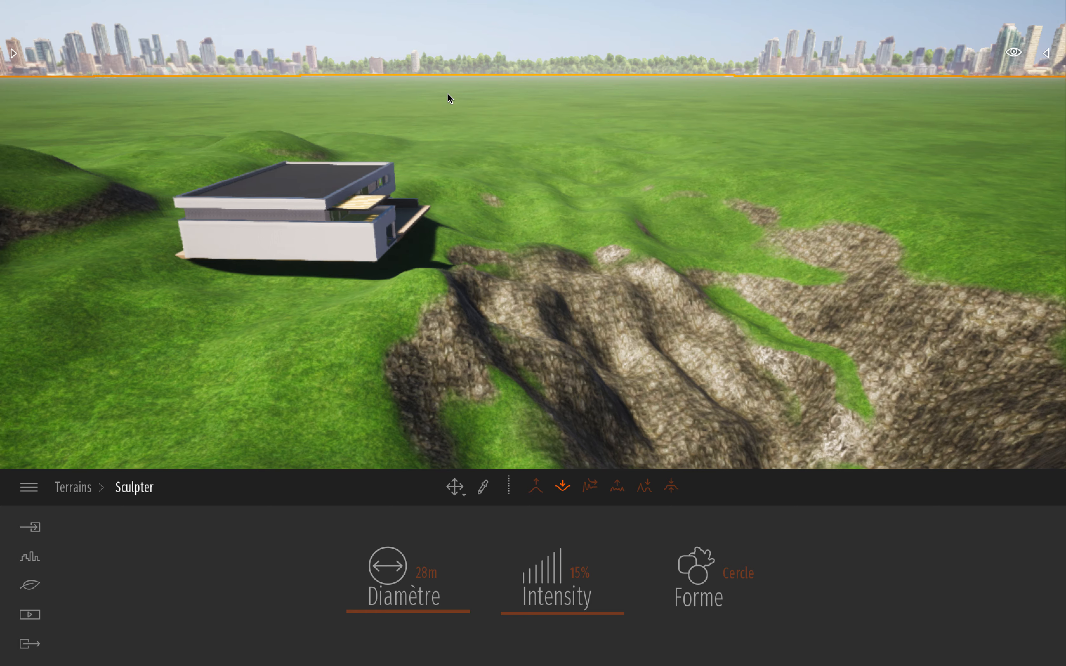
key("Right")
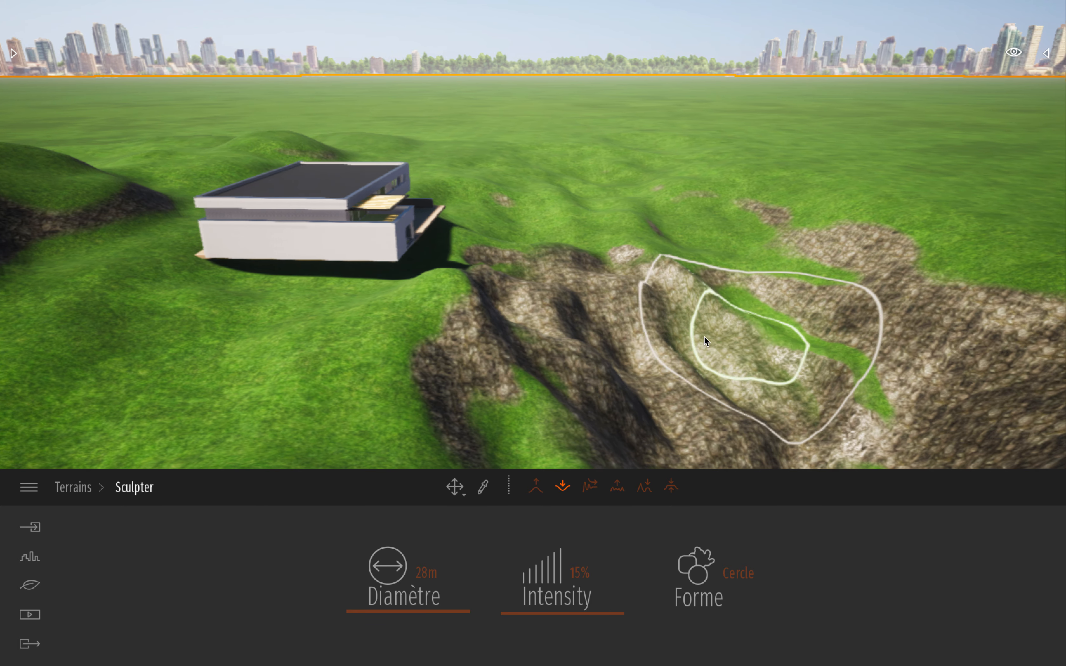
right_click_drag(661, 356, 528, 352)
key("Left")
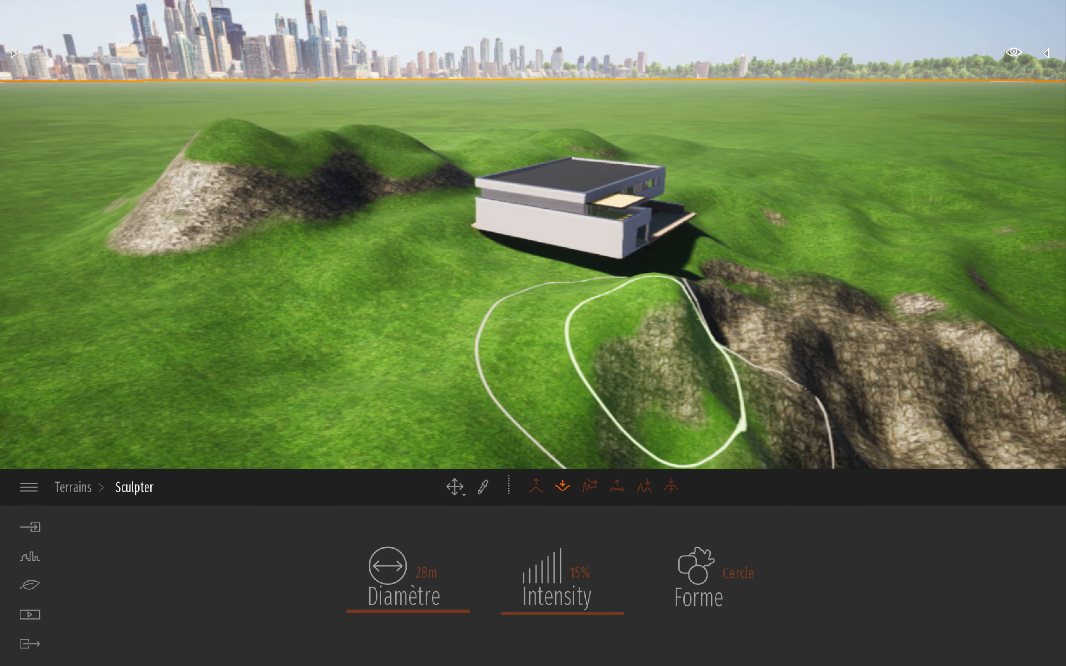
key("Right")
left_click(536, 486)
key("Up")
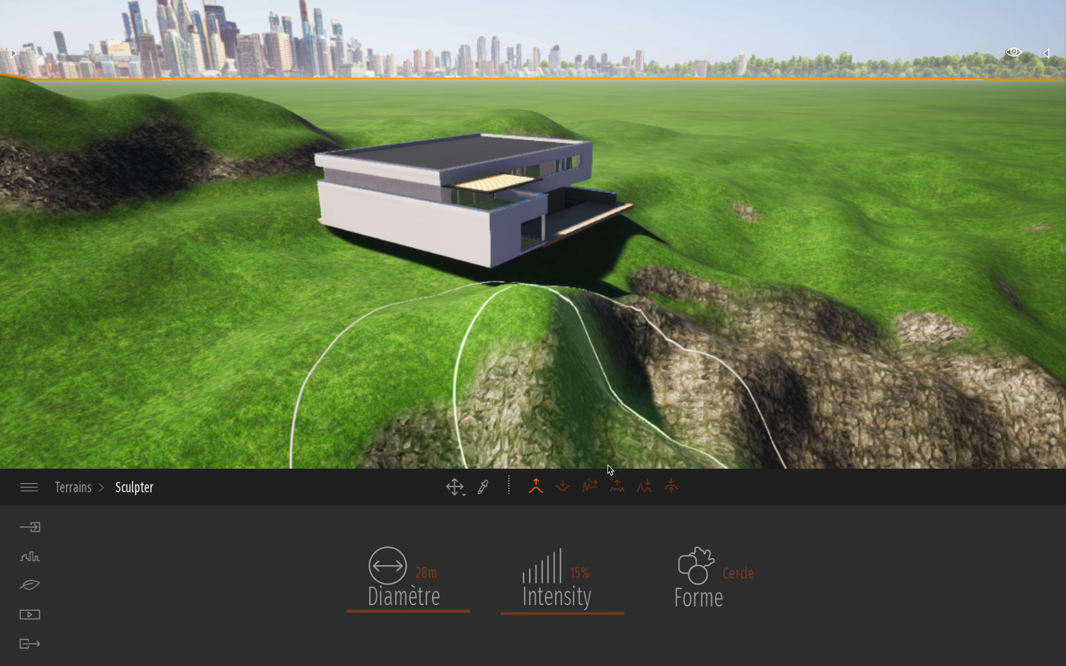
left_click(595, 488)
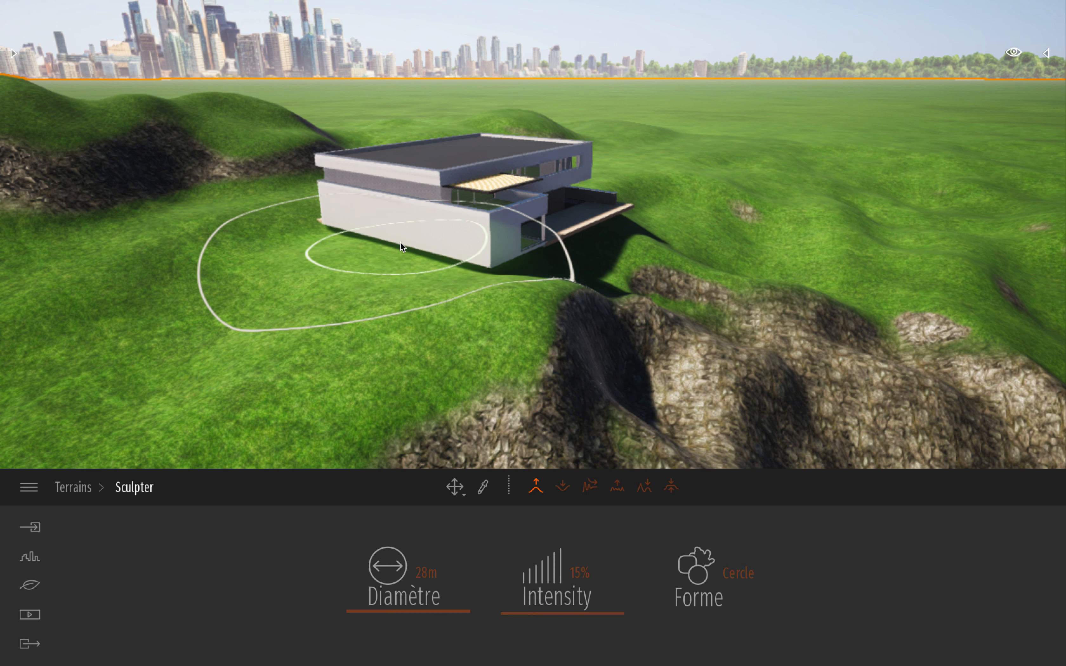
mouse_move(569, 239)
left_mouse_down()
mouse_move(602, 231)
mouse_move(572, 229)
mouse_move(470, 264)
mouse_move(623, 213)
mouse_move(643, 196)
mouse_move(766, 296)
mouse_move(767, 308)
left_mouse_up()
Step: Smooth the uneven ground and ravine edge next to the house with the 28 m smoothing brush
mouse_move(766, 308)
right_mouse_down()
mouse_move(749, 300)
mouse_move(757, 306)
right_mouse_up()
key("s")
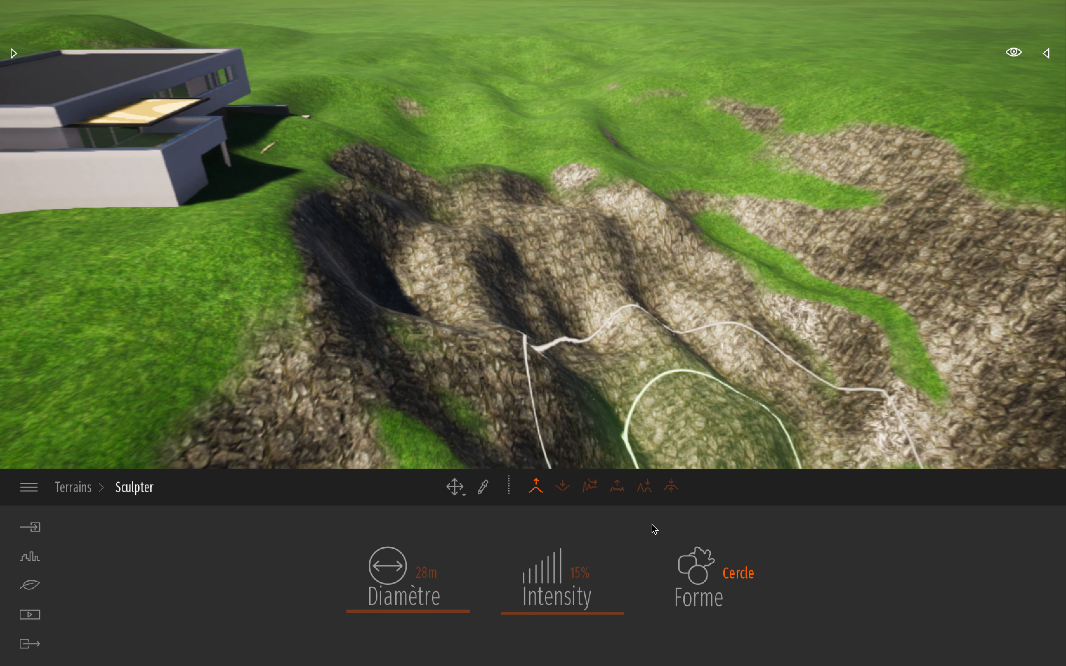
left_click(643, 488)
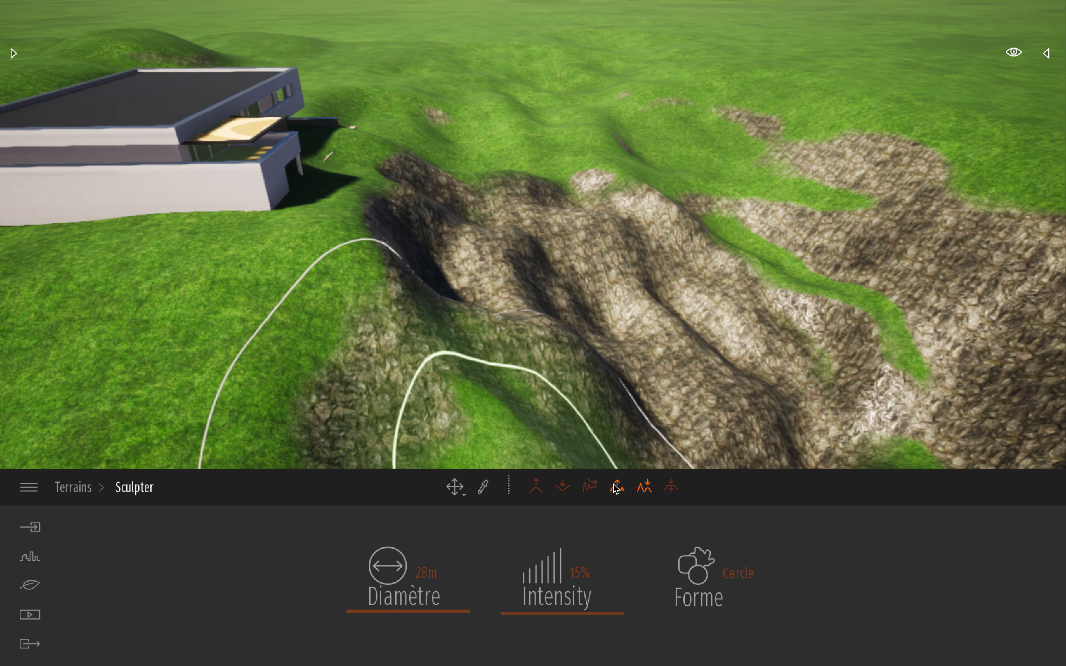
left_click(589, 487)
mouse_move(343, 146)
left_mouse_down()
mouse_move(393, 123)
mouse_move(378, 245)
mouse_move(350, 109)
mouse_move(310, 137)
mouse_move(228, 155)
mouse_move(208, 178)
mouse_move(130, 212)
mouse_move(164, 228)
left_mouse_up()
middle_click_drag(165, 228, 237, 227)
mouse_move(237, 227)
left_mouse_down()
mouse_move(119, 230)
mouse_move(351, 166)
left_mouse_up()
Step: Dig away the grass covering the terrace on the hill side of the house
key("Left")
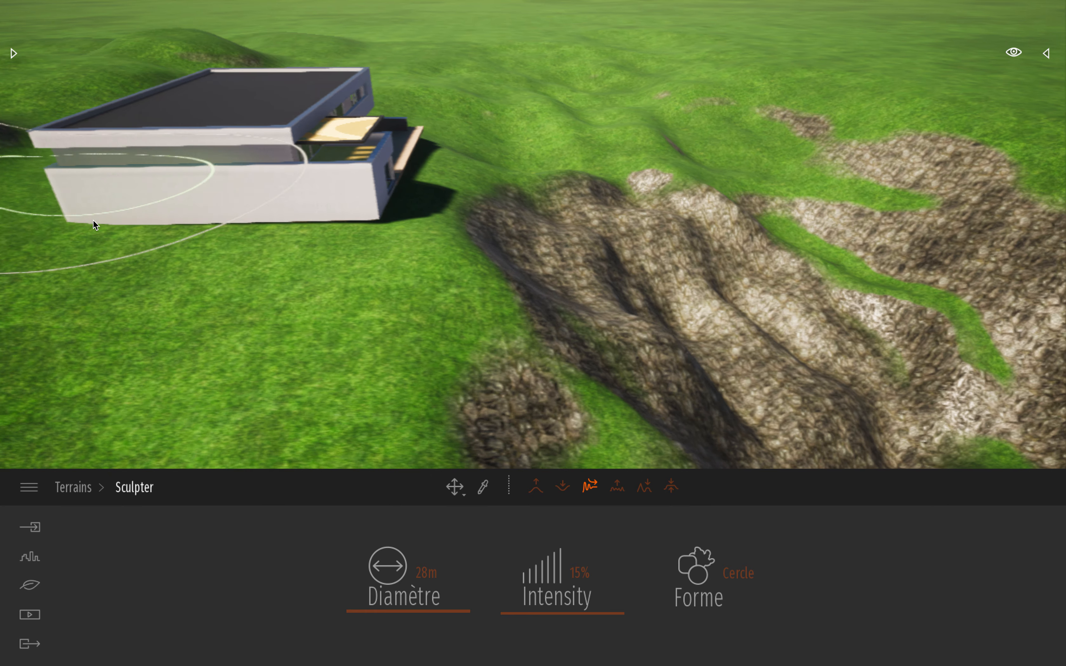
key("Left")
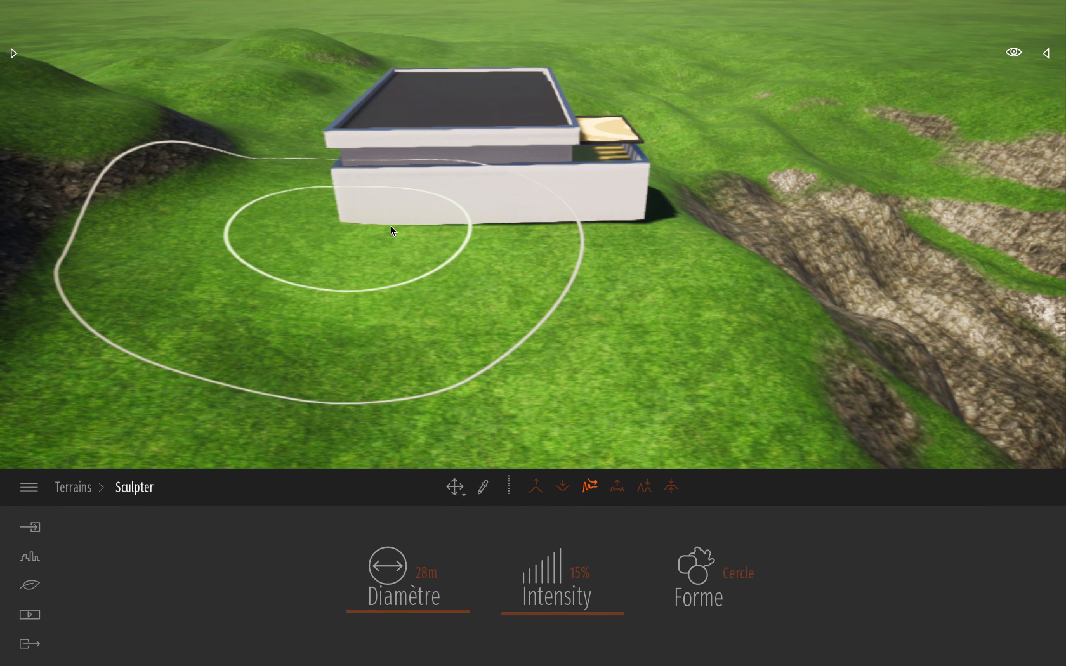
right_click_drag(390, 226, 463, 227)
key("Left")
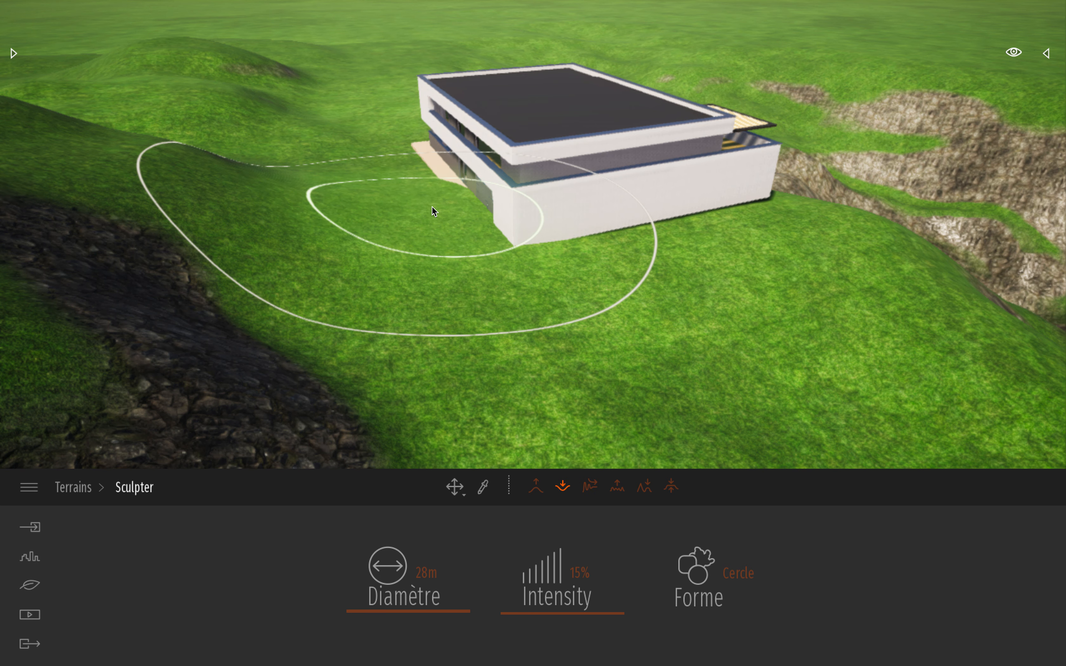
left_click_drag(431, 206, 446, 195)
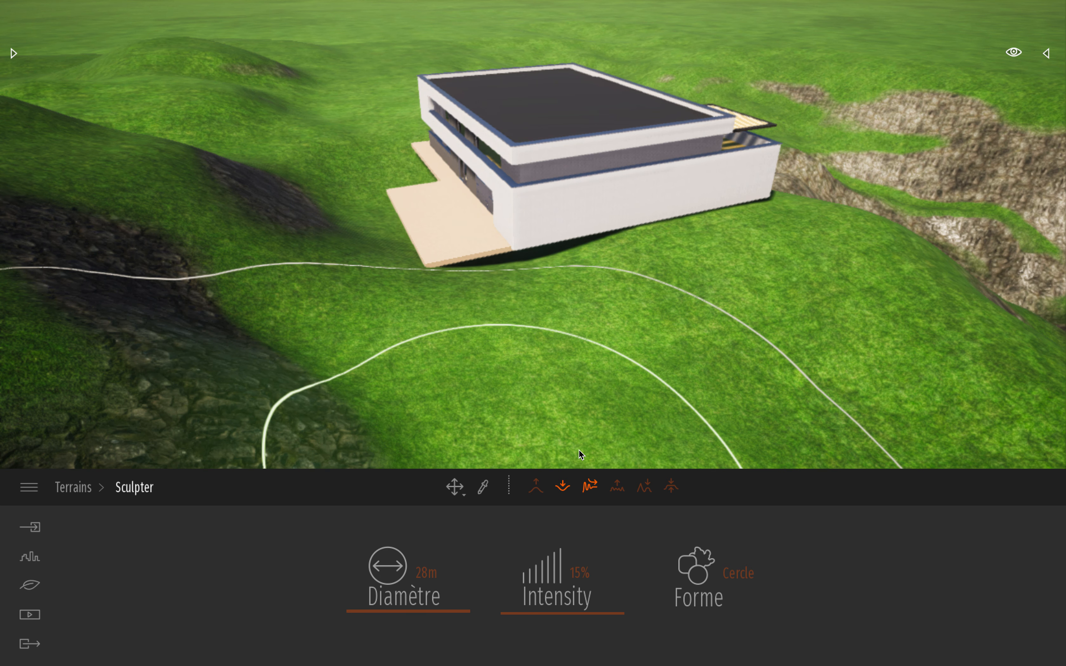
Step: Smooth the ground around the terrace and raise the grass to meet the base of the house wall
left_click_drag(418, 219, 429, 182)
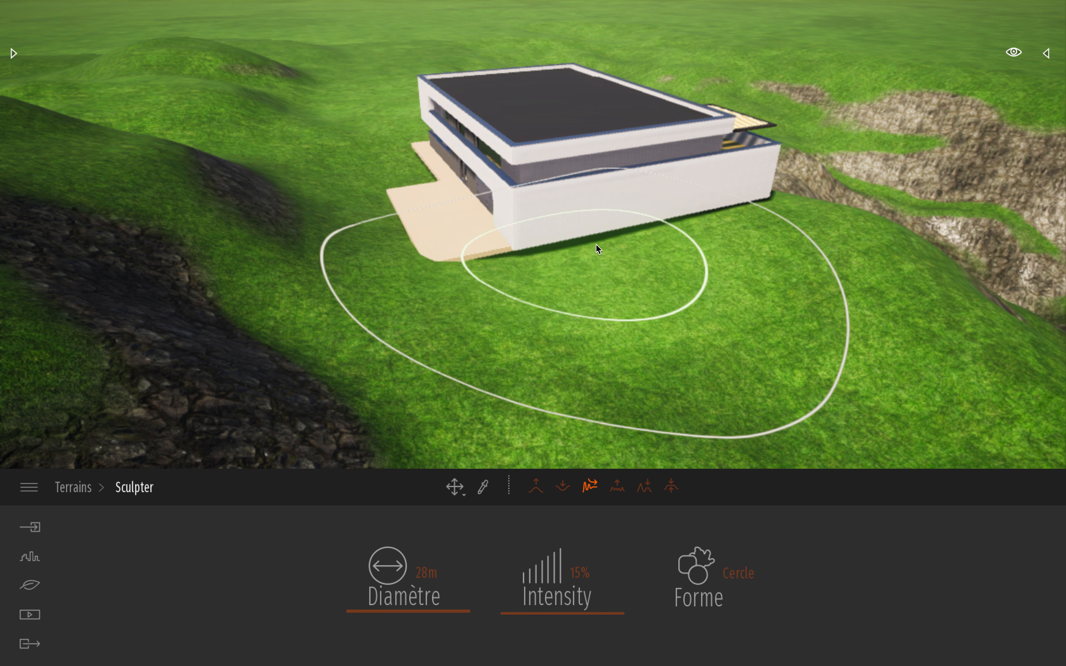
left_click(535, 486)
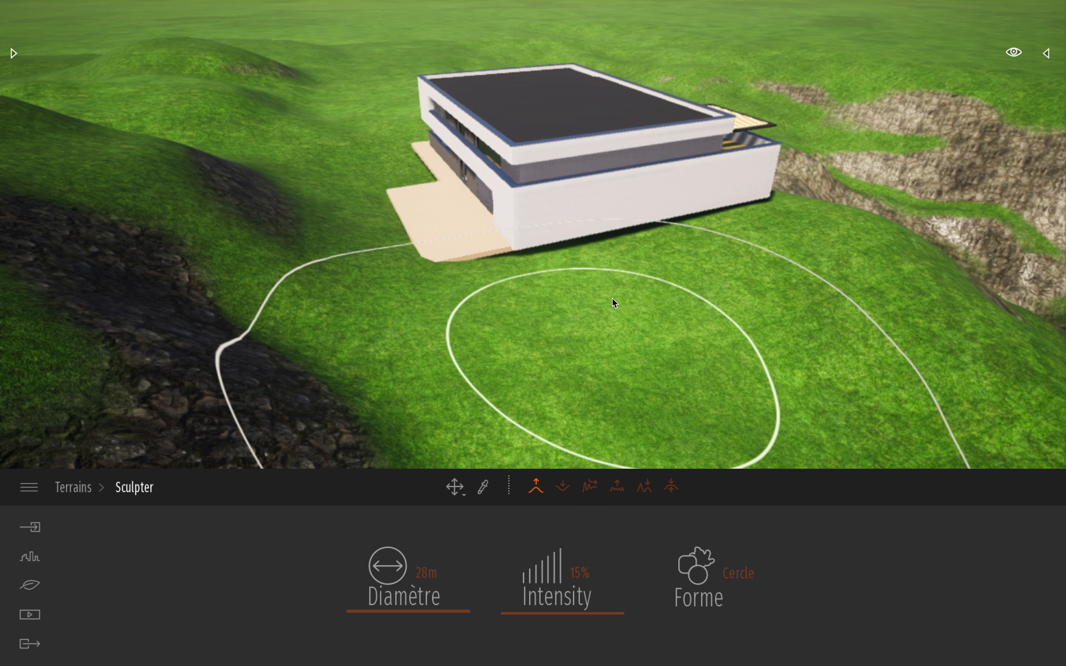
mouse_move(614, 303)
left_mouse_down()
mouse_move(613, 266)
mouse_move(599, 374)
mouse_move(565, 483)
left_mouse_up()
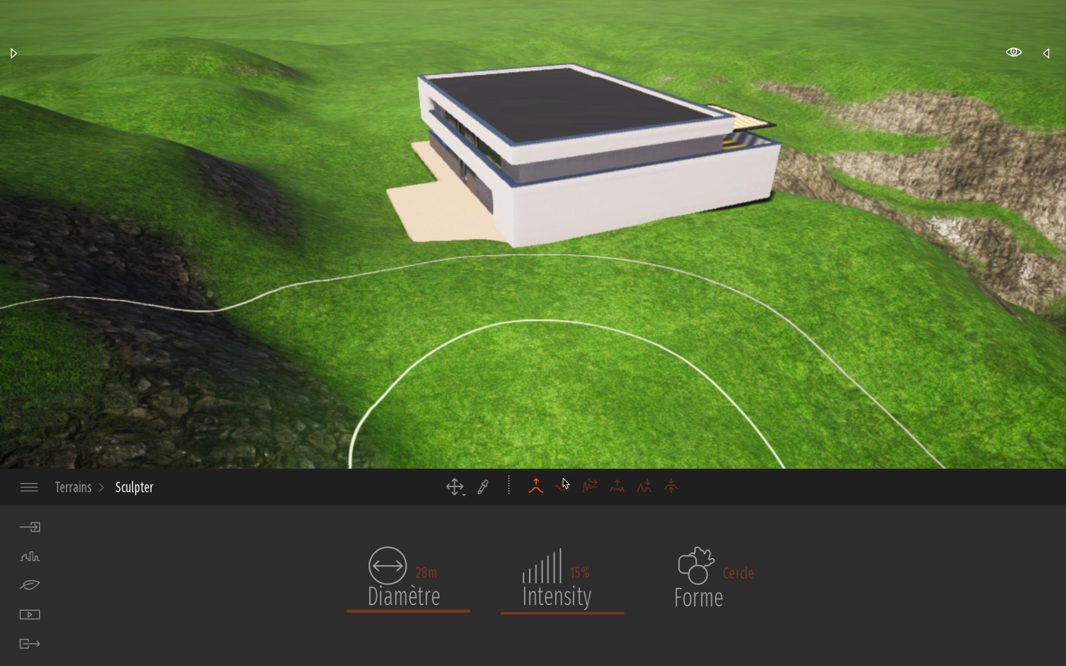
Step: Flatten the ground around the terrace corner beside the house with the 28 m circular brush at 15% intensity
left_click(590, 487)
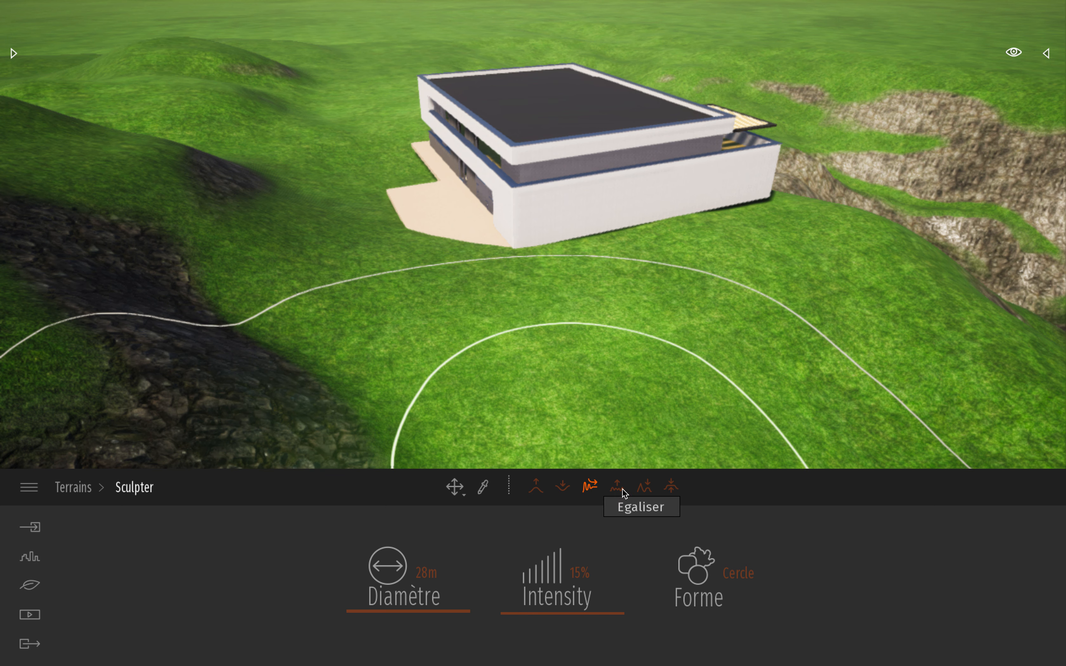
left_click(645, 487)
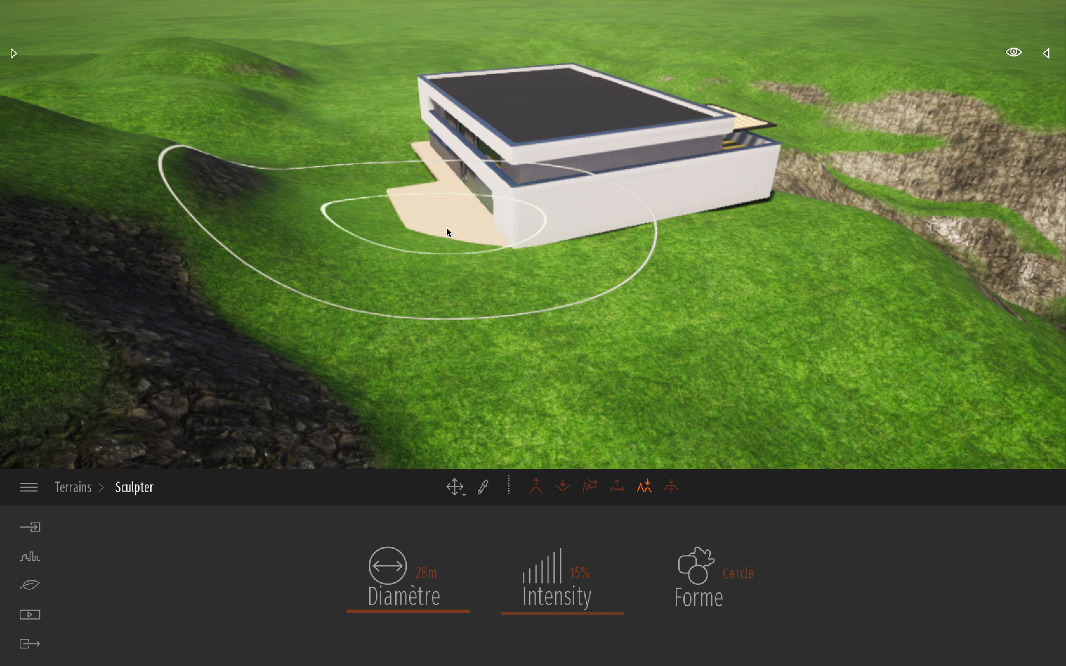
left_click_drag(418, 256, 389, 255)
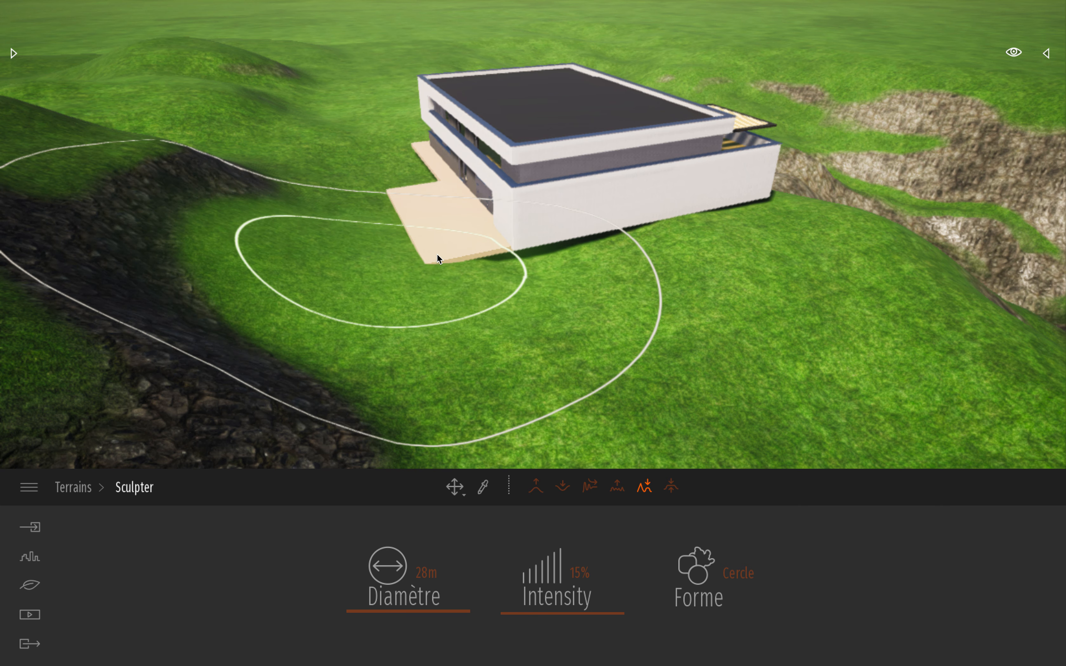
mouse_move(709, 258)
right_mouse_down()
mouse_move(810, 247)
mouse_move(707, 250)
mouse_move(811, 264)
right_mouse_up()
key("Left")
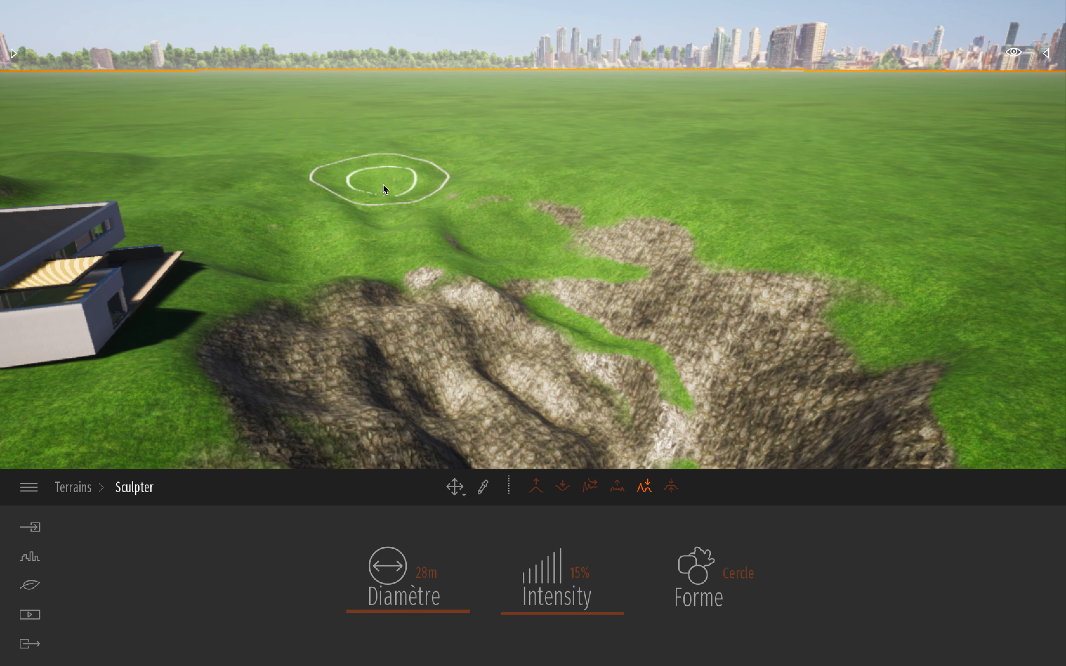
right_click_drag(383, 184, 304, 152)
left_click(73, 487)
Step: Activate the ocean and set its water height to -5 m so it fills the ravine beside the house
mouse_move(431, 143)
left_mouse_down()
mouse_move(433, 159)
mouse_move(432, 130)
mouse_move(435, 156)
mouse_move(432, 146)
left_mouse_up()
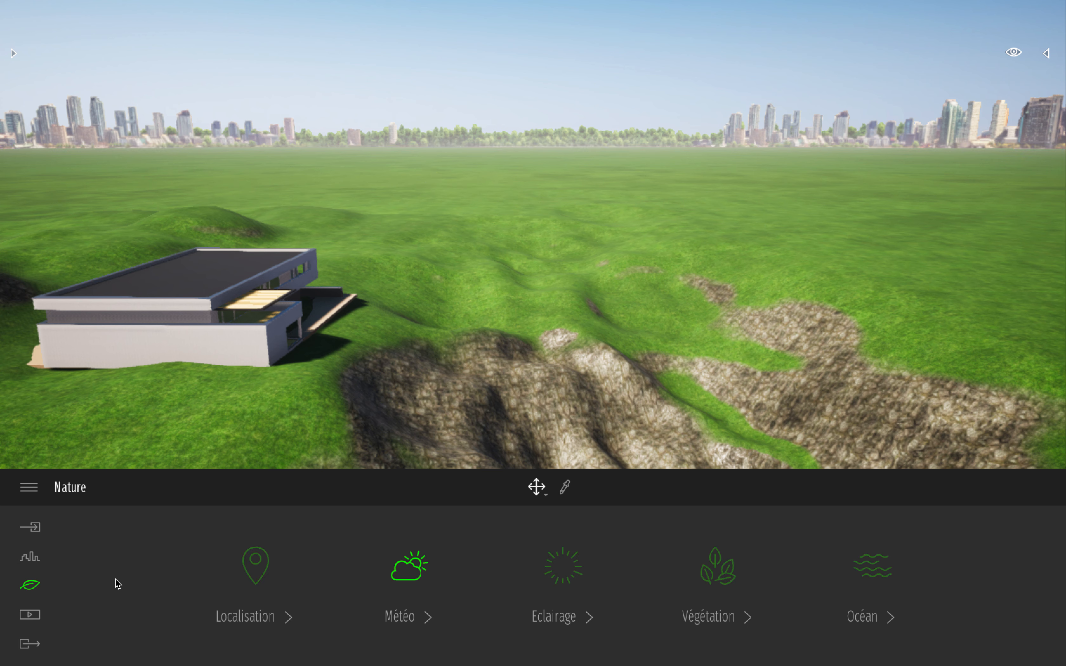
left_click(885, 589)
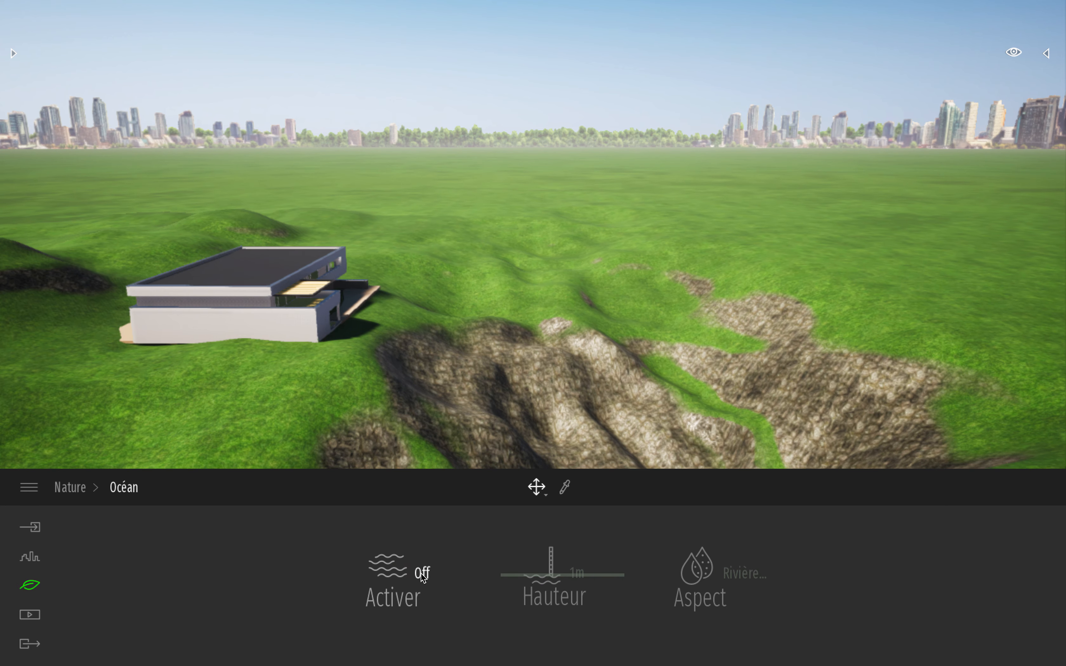
left_click(423, 573)
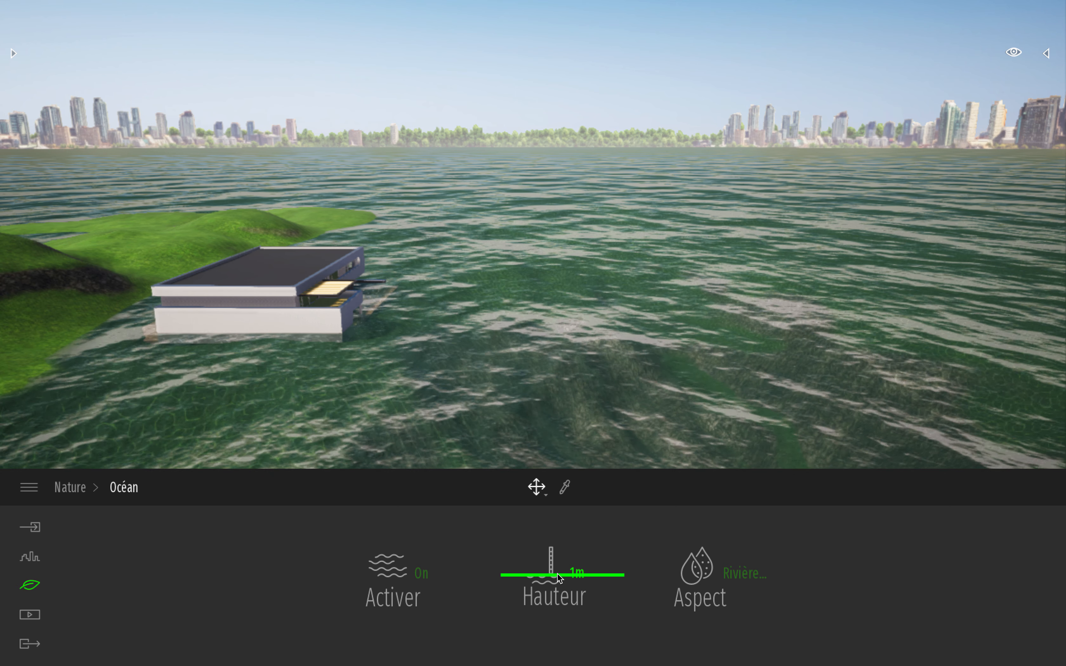
left_click_drag(556, 578, 554, 581)
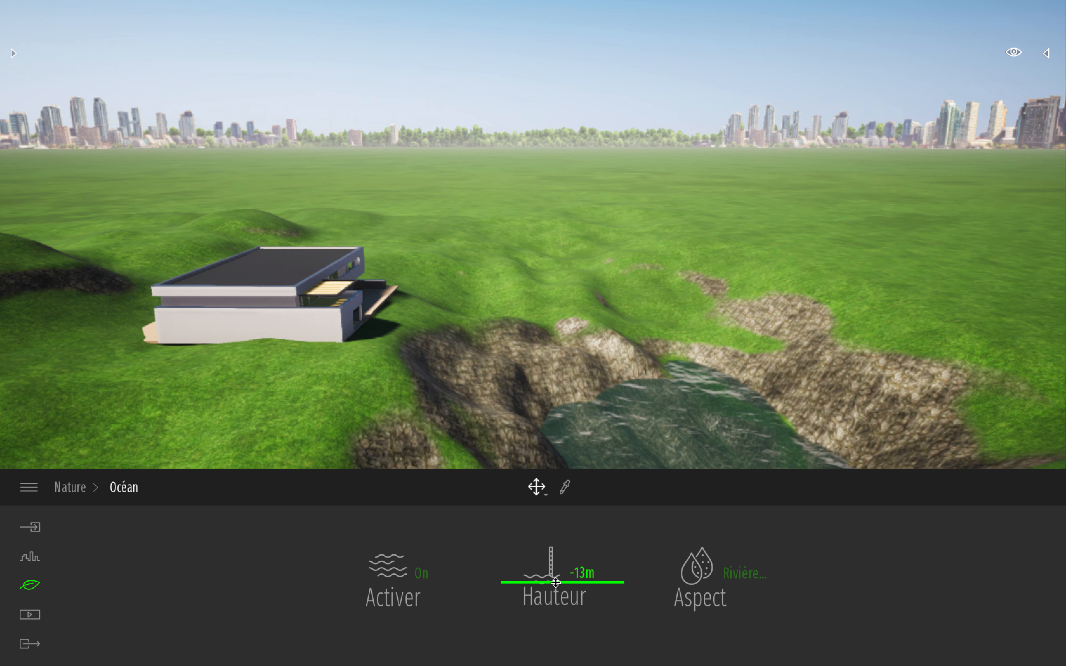
scroll(501, 379, "down", 1)
right_click_drag(533, 246, 581, 273)
left_click_drag(556, 583, 556, 578)
Step: Try the Océan Atlantique, Fleuve, Mer tropicale, Rivière tropicale and Rapides water aspects, and settle on Rivière limpide
left_click(701, 571)
left_click(653, 386)
left_click(786, 400)
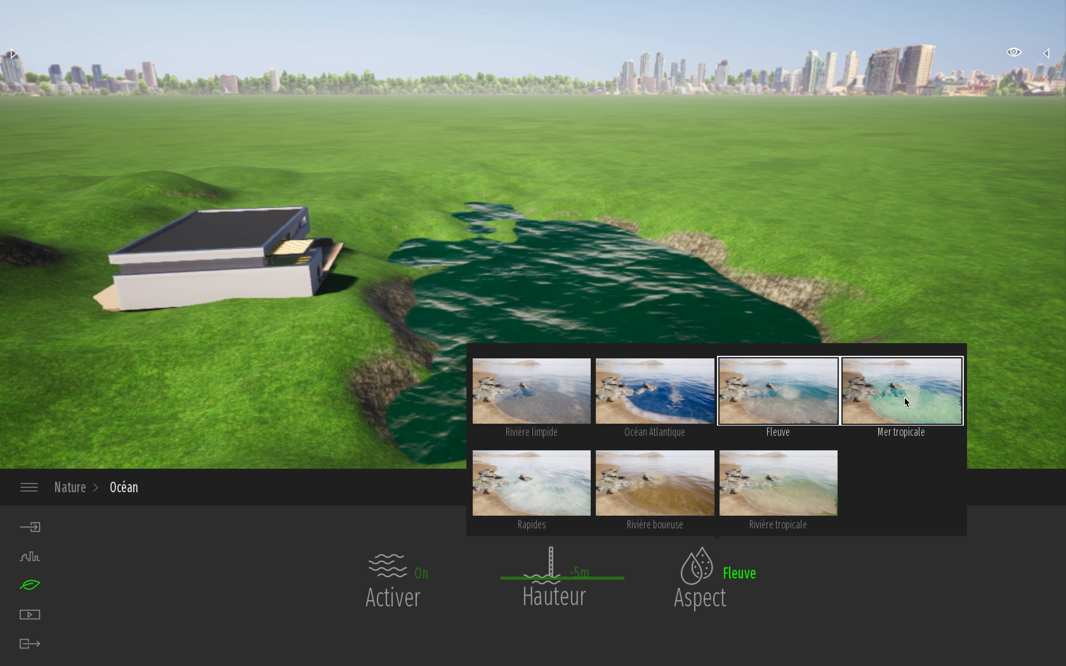
left_click(904, 398)
left_click(809, 478)
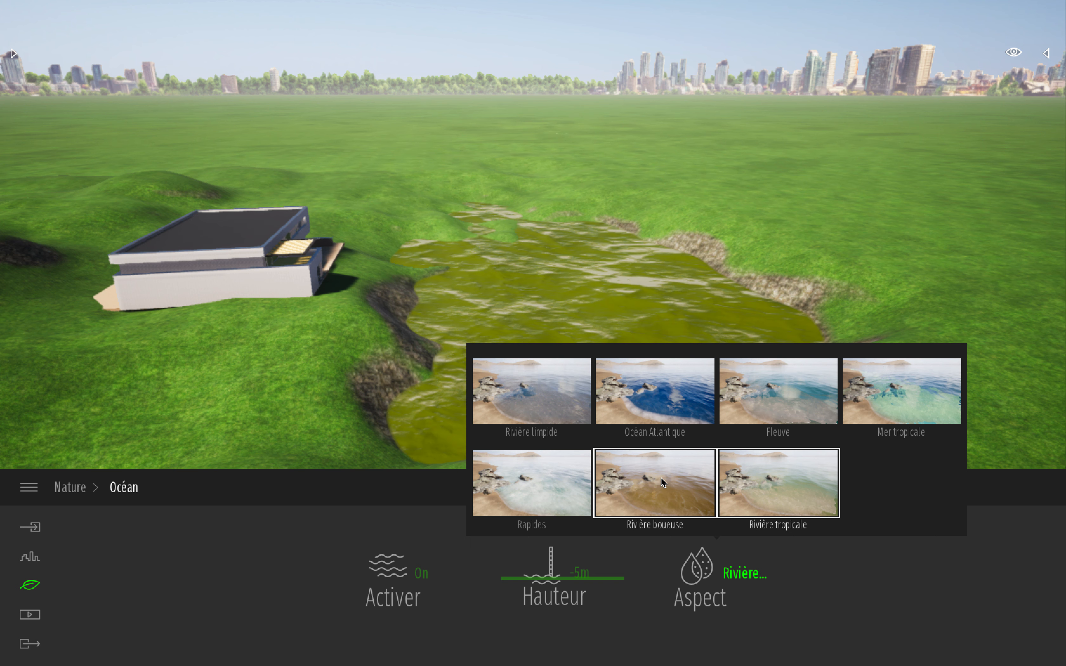
left_click(528, 485)
left_click(517, 420)
Step: Set the background landscape image of the urban context to Montagnes
right_click_drag(533, 247, 471, 234)
key("s")
key("s")
left_click(29, 557)
left_click(468, 575)
left_click(468, 576)
left_click(492, 566)
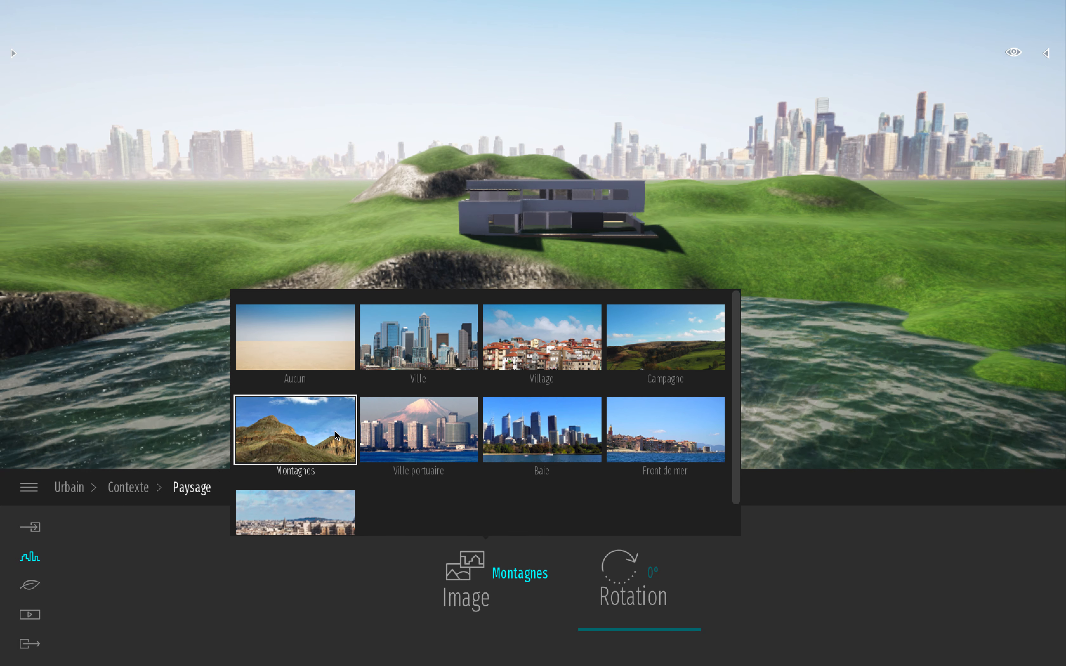
left_click(295, 430)
left_click(725, 59)
Step: Examine the house, the water and the mountain backdrop from close up and from farther across the water
key("w")
right_click_drag(725, 59, 784, 106)
key("w")
right_click_drag(711, 287, 676, 232)
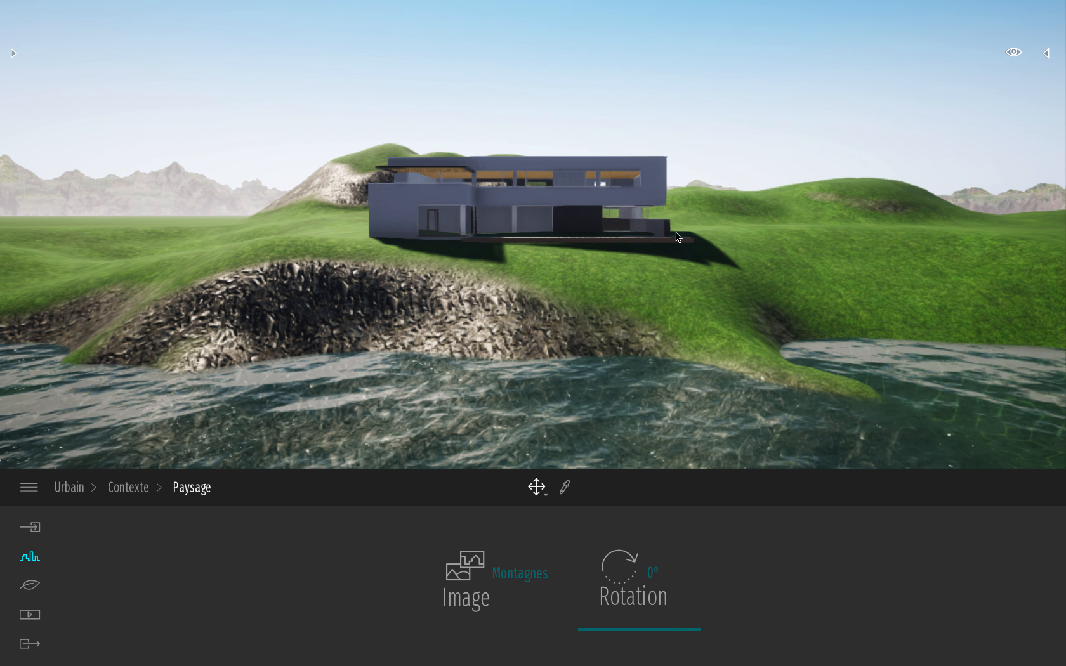
key("s")
key("s")
mouse_move(696, 238)
right_mouse_down()
mouse_move(695, 326)
mouse_move(696, 240)
right_mouse_up()
key("w")
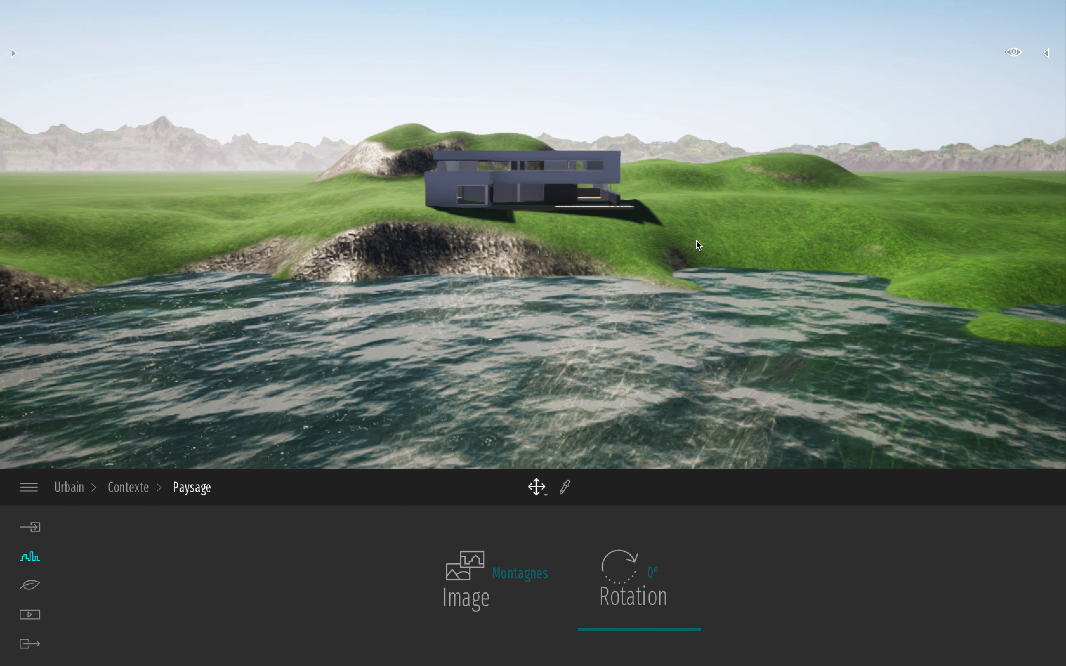